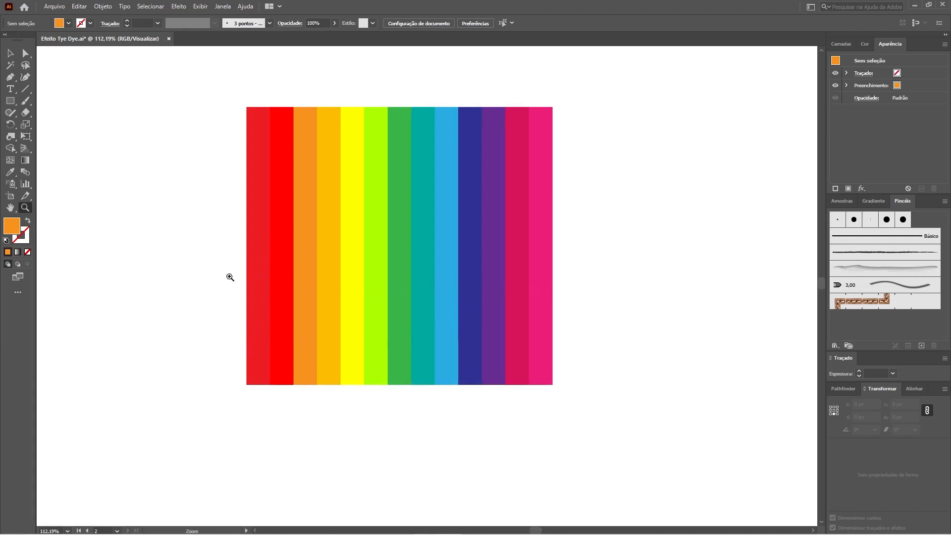
# Step: Draw an orange rectangle about 21.6 by 255 px over the first stripe and move it below the rainbow square
pyautogui.hotkey('ctrl', '-')
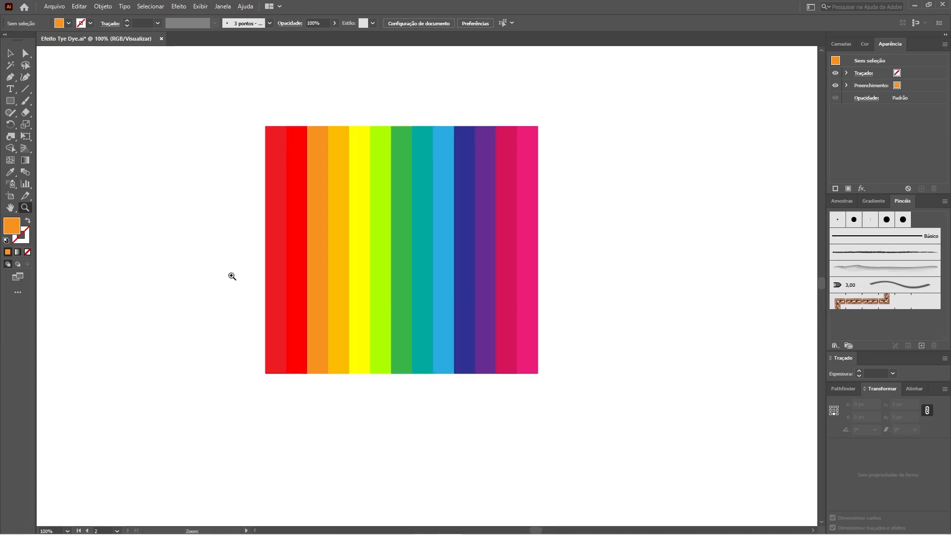
pyautogui.hotkey('ctrl', '-')
pyautogui.scroll(-4, 333, 312)
pyautogui.press('m')
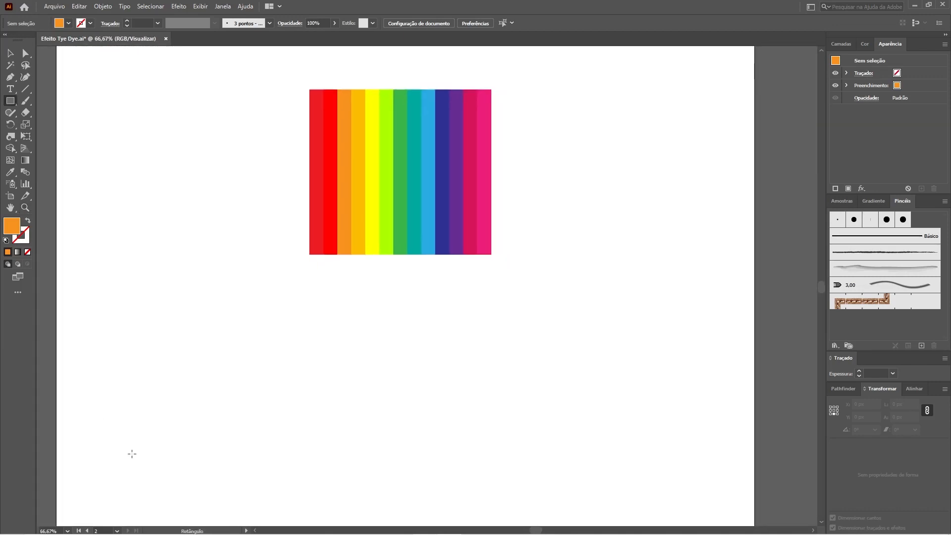
pyautogui.click(200, 7)
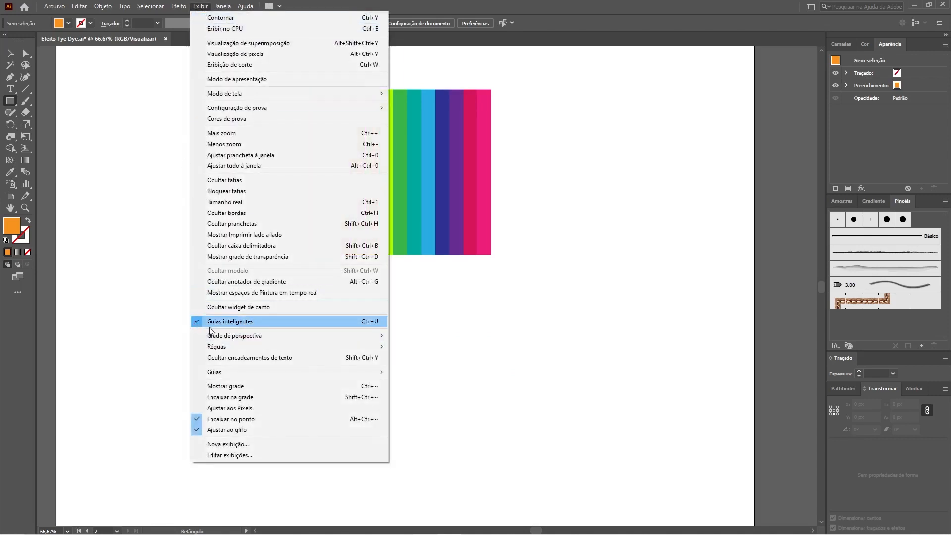
pyautogui.click(378, 322)
pyautogui.moveTo(311, 90); pyautogui.dragTo(323, 255)
pyautogui.press('v')
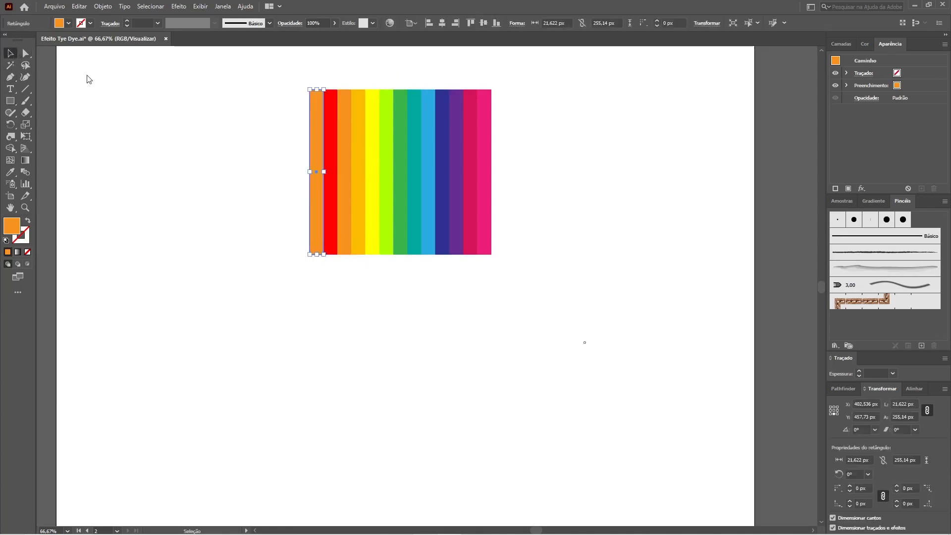
pyautogui.moveTo(312, 169); pyautogui.dragTo(308, 341)
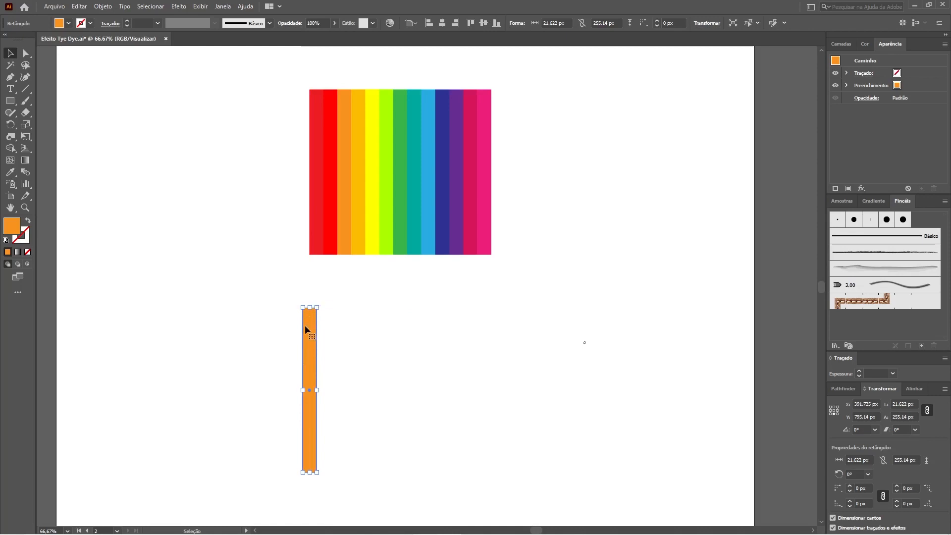
# Step: Duplicate the orange strip edge to edge until there are 13 strips, and select all of them
pyautogui.scroll(2, 312, 327)
pyautogui.moveTo(207, 257); pyautogui.dragTo(231, 266)
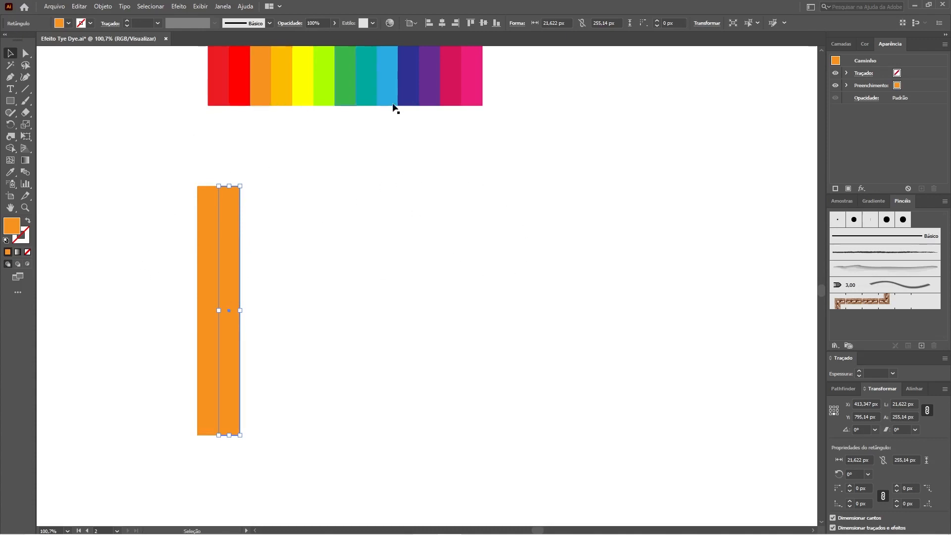
pyautogui.moveTo(150, 164); pyautogui.dragTo(476, 256)
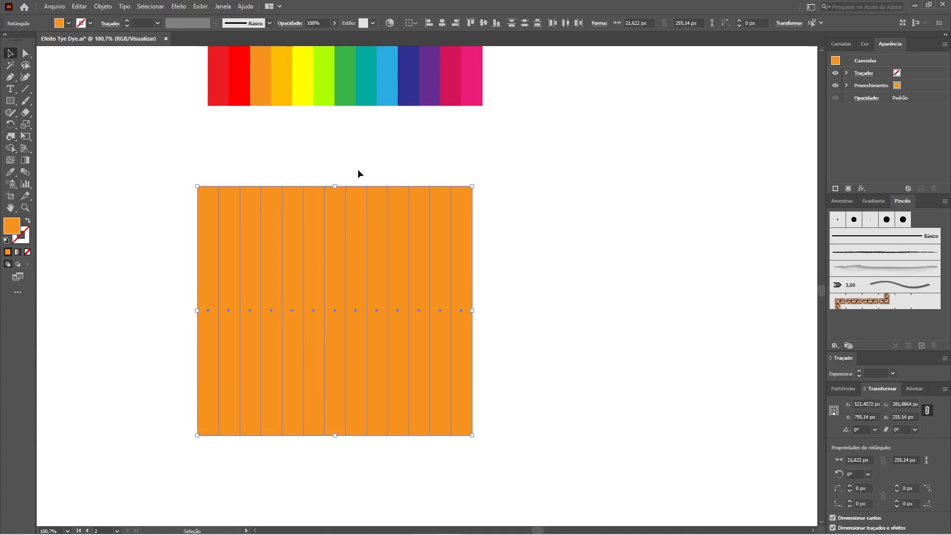
# Step: Swap fill and stroke on the 13 selected strips so they have only an orange outline
pyautogui.scroll(5, 405, 165)
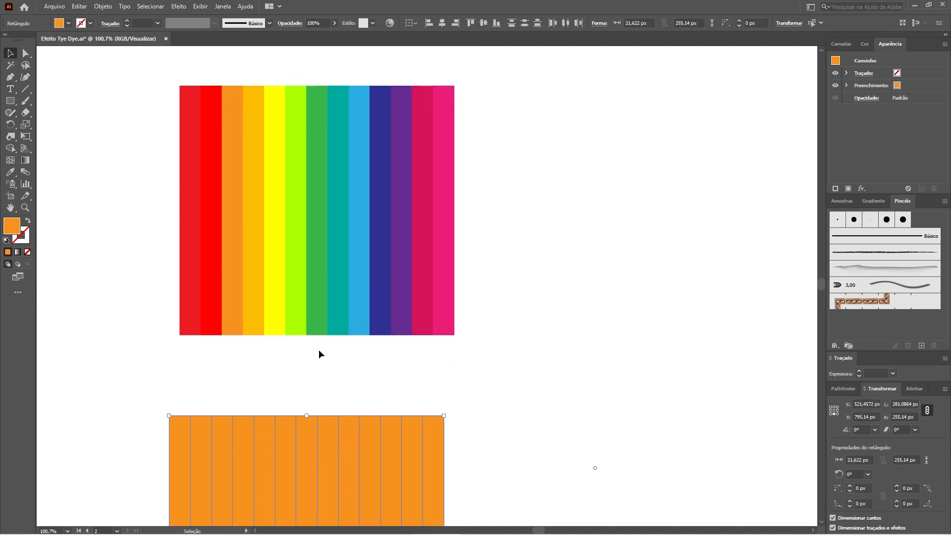
pyautogui.press('space')
pyautogui.moveTo(338, 503); pyautogui.dragTo(405, 261)
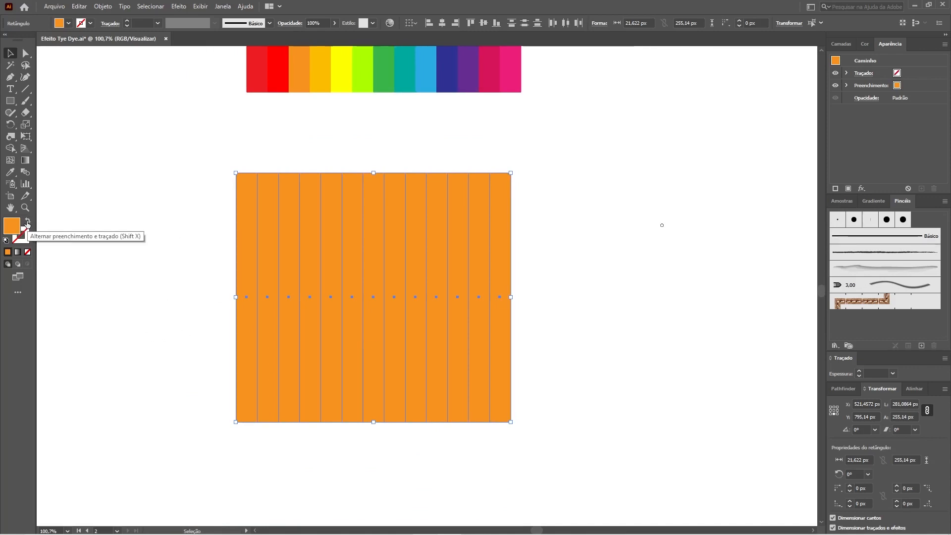
pyautogui.click(27, 224)
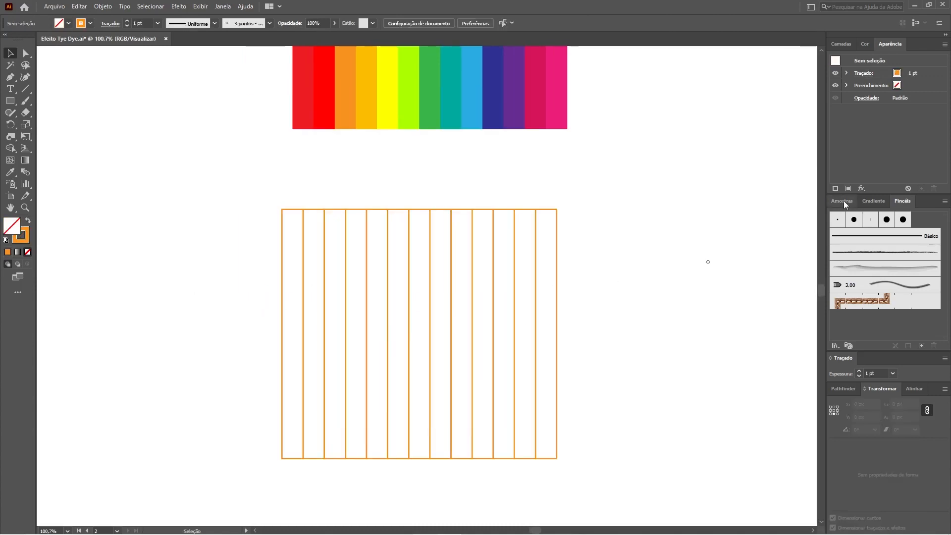
# Step: Float the Swatches panel beside the outlined strips and enlarge it to show more colours
pyautogui.click(844, 202)
pyautogui.moveTo(844, 203); pyautogui.dragTo(673, 202)
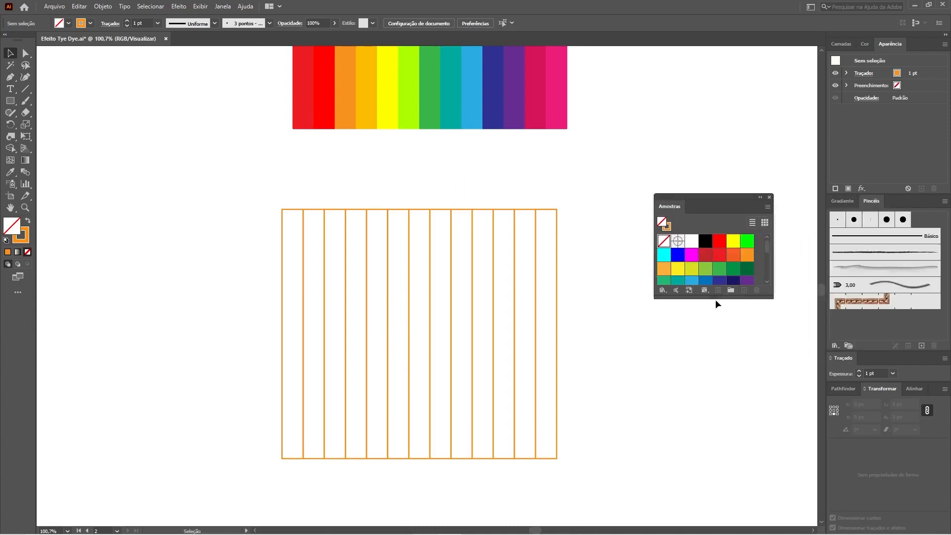
pyautogui.moveTo(711, 297); pyautogui.dragTo(696, 379)
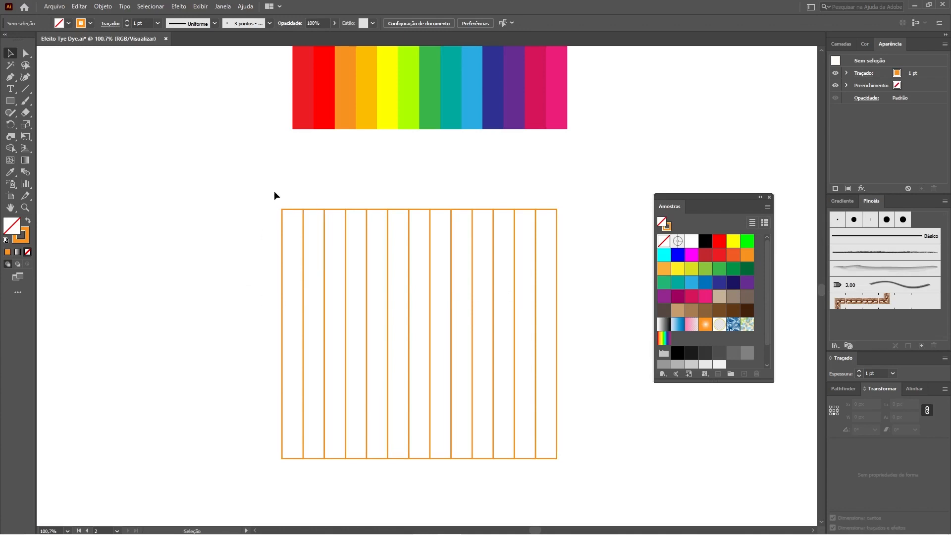
# Step: Fill the first outlined strip with the softer red swatch and the second with the pure red swatch
pyautogui.click(283, 225)
pyautogui.click(719, 255)
pyautogui.click(317, 212)
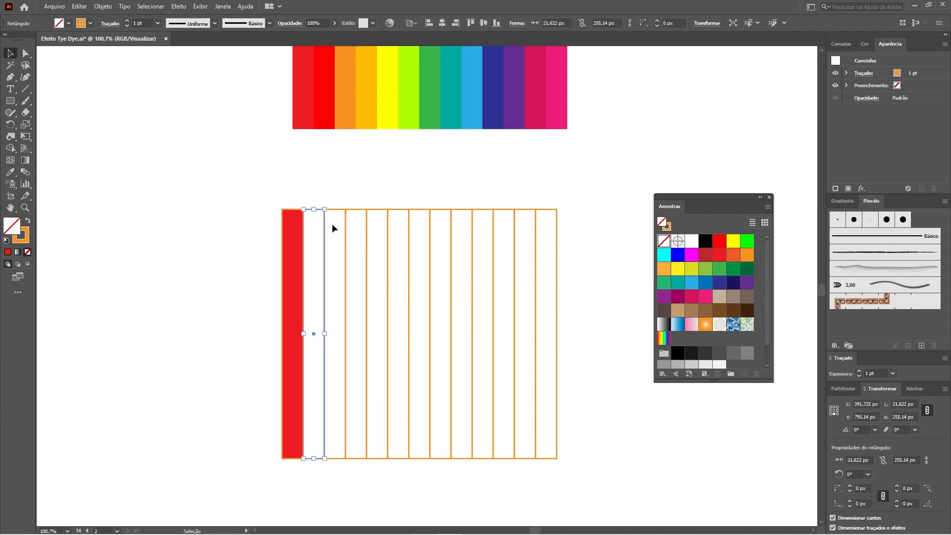
pyautogui.click(720, 241)
pyautogui.click(339, 210)
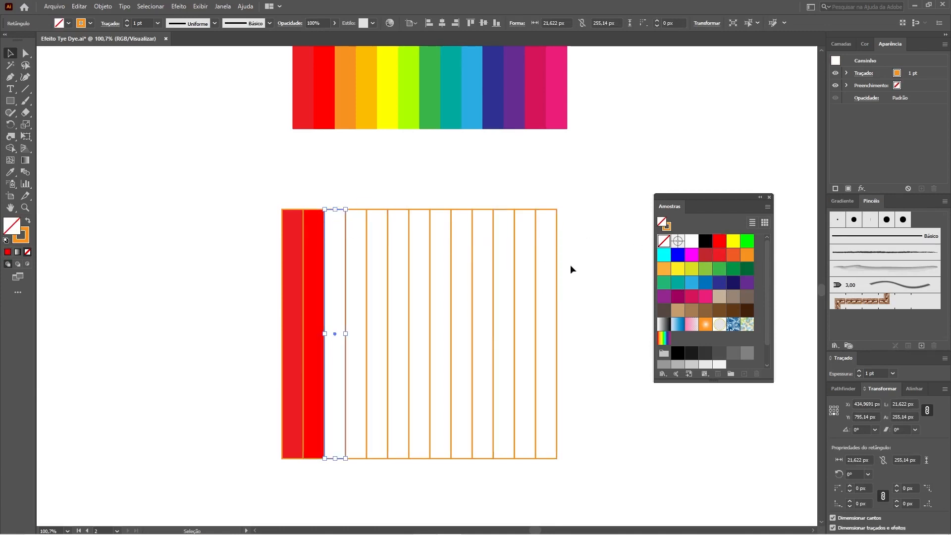
# Step: Dock the floating Swatches panel back with the Gradient and Brushes panels
pyautogui.moveTo(456, 315); pyautogui.dragTo(490, 322)
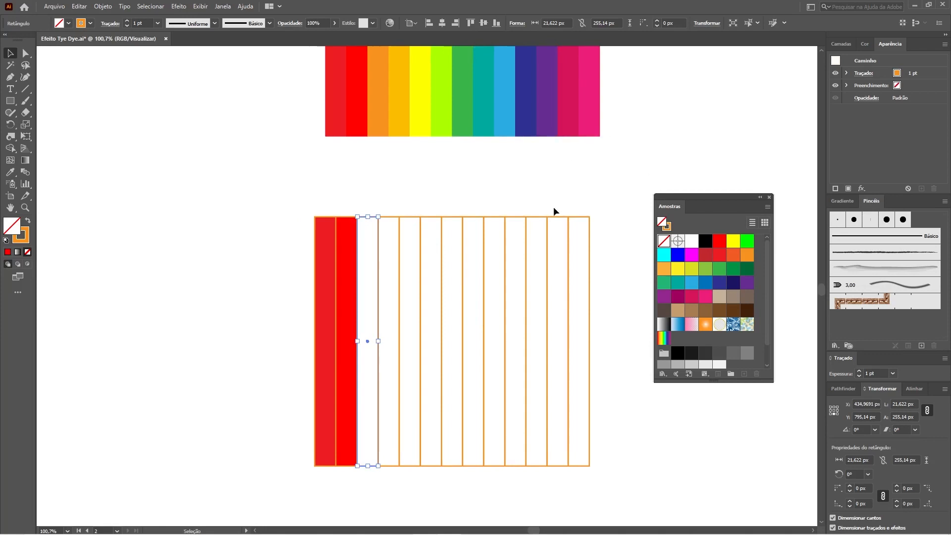
pyautogui.moveTo(492, 198); pyautogui.dragTo(439, 371)
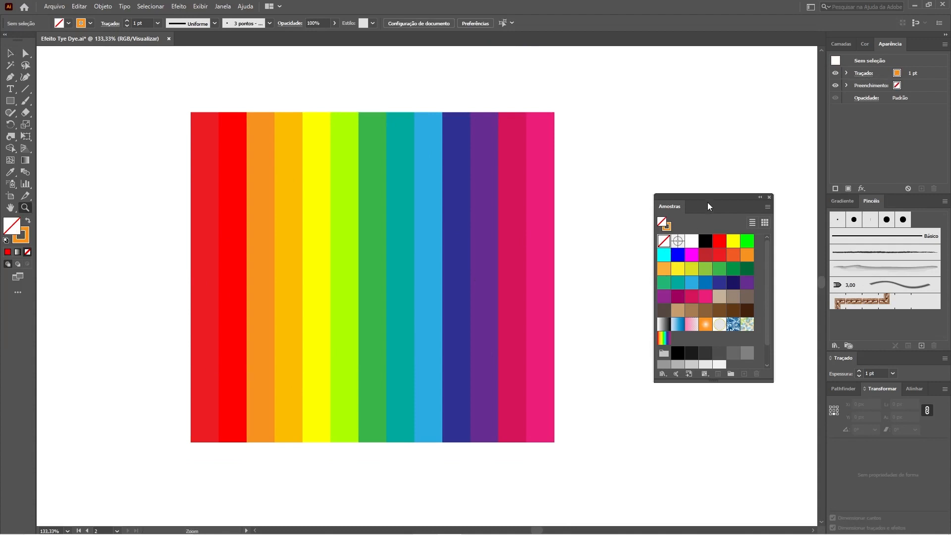
pyautogui.moveTo(708, 203); pyautogui.dragTo(880, 200)
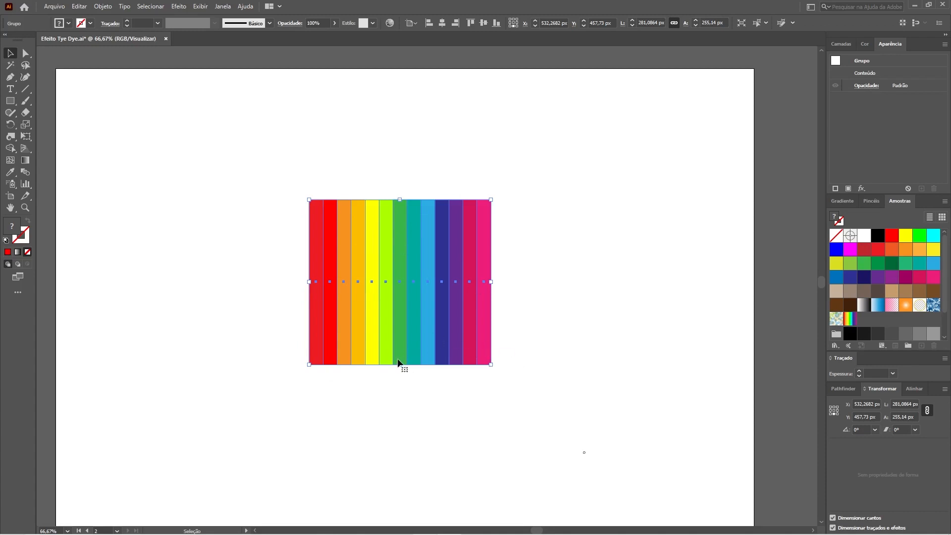
# Step: Select the whole rainbow stripe group and move it left on the artboard to about X 388 px
pyautogui.moveTo(277, 171); pyautogui.dragTo(525, 398)
pyautogui.press('a')
pyautogui.press('v')
pyautogui.press('space')
pyautogui.moveTo(431, 311); pyautogui.dragTo(366, 318)
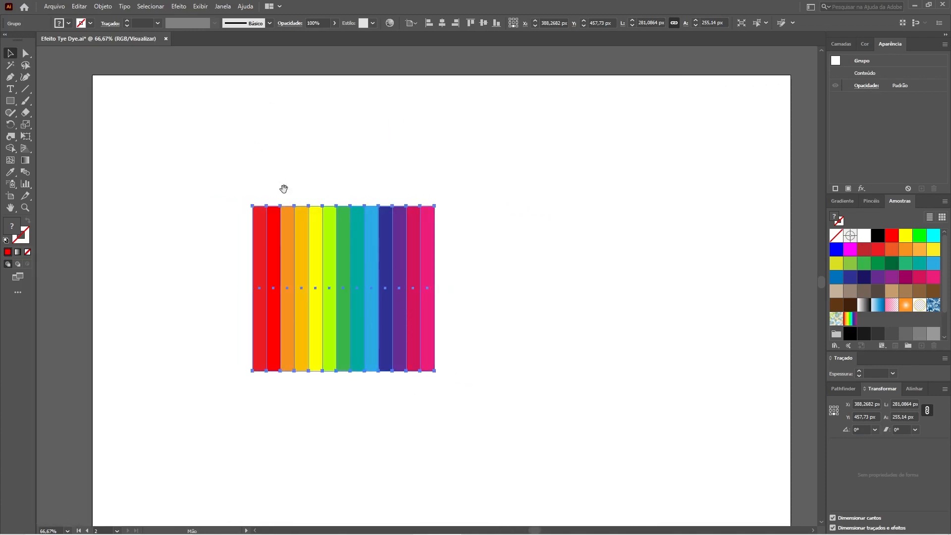
# Step: Apply a horizontal Arc warp effect to the stripe group with 100% bend, 0% horizontal and -100% vertical distortion
pyautogui.moveTo(283, 189); pyautogui.dragTo(196, 162)
pyautogui.click(178, 6)
pyautogui.moveTo(214, 96)
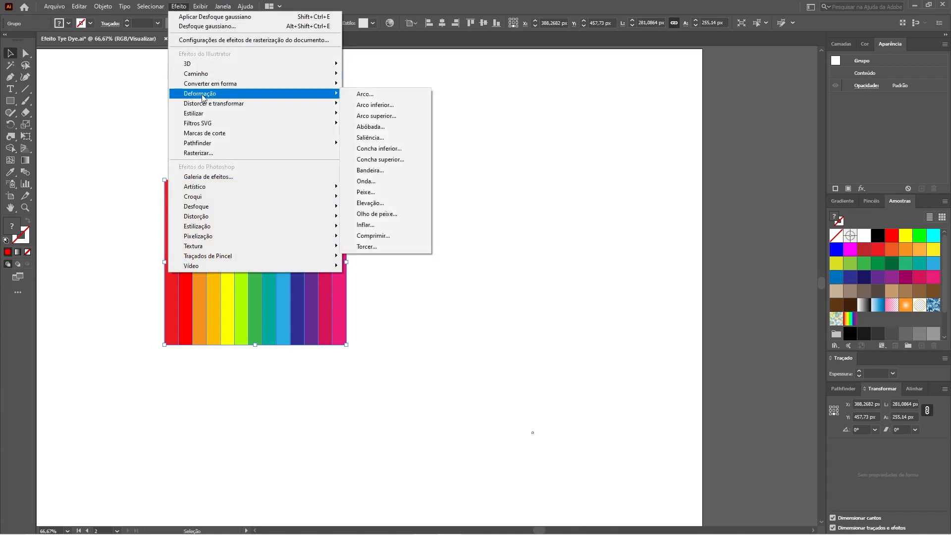
pyautogui.click(393, 94)
pyautogui.click(781, 271)
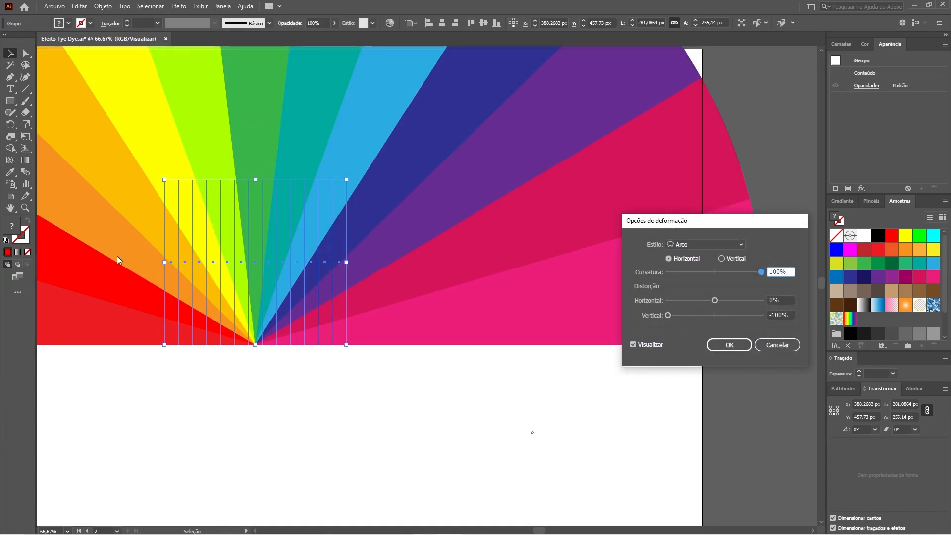
pyautogui.moveTo(728, 221); pyautogui.dragTo(527, 267)
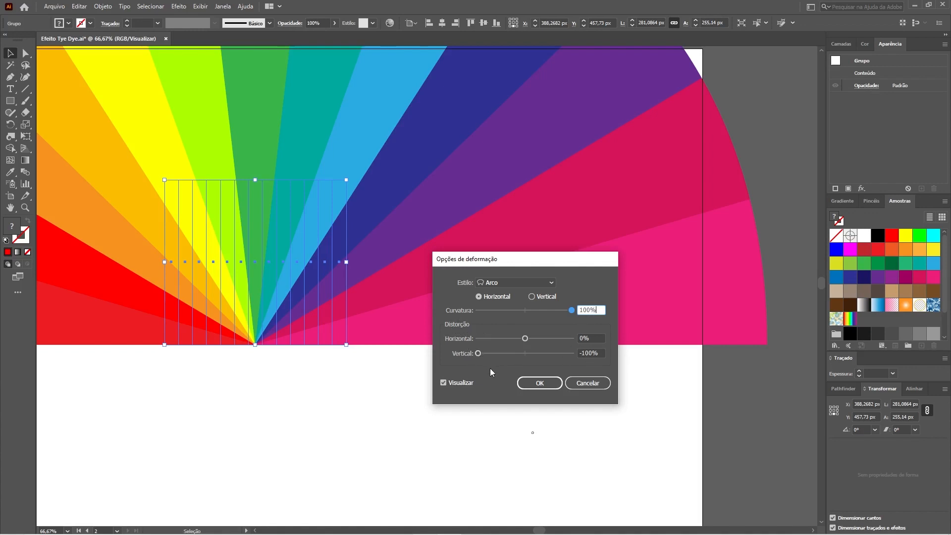
pyautogui.click(540, 382)
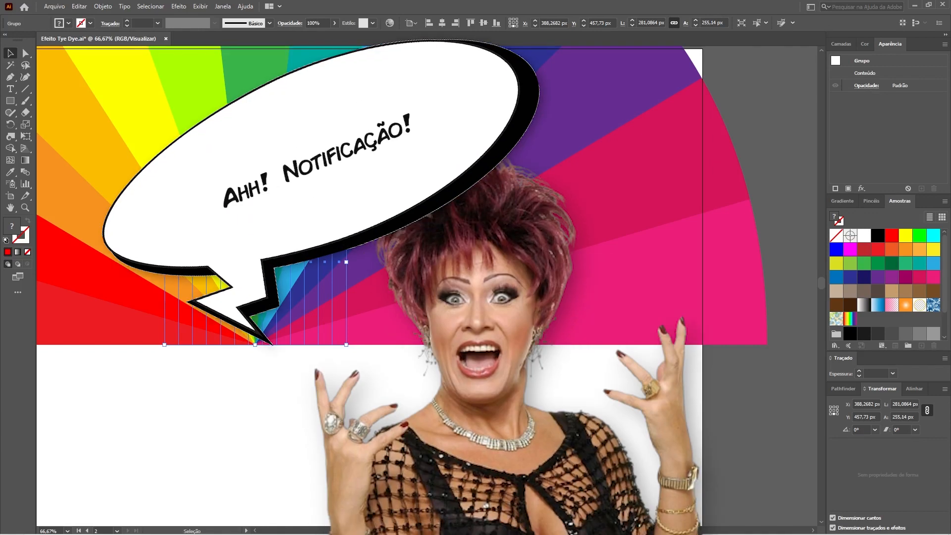
# Step: Float the Appearance panel beside the fan, enlarge it, and toggle the Arc warp's visibility off and on again
pyautogui.hotkey('ctrl', '-')
pyautogui.moveTo(538, 349); pyautogui.dragTo(535, 439)
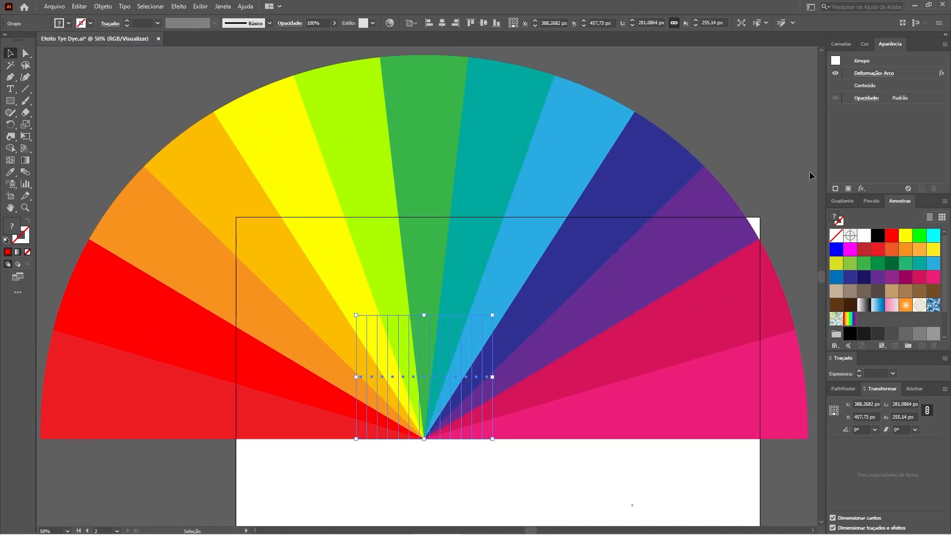
pyautogui.moveTo(885, 52); pyautogui.dragTo(665, 243)
pyautogui.moveTo(707, 315); pyautogui.dragTo(707, 354)
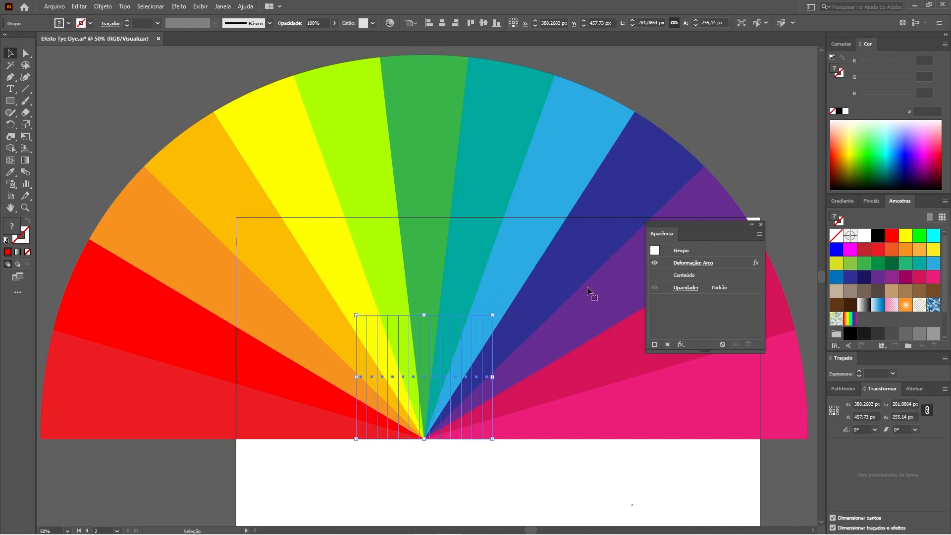
pyautogui.click(655, 263)
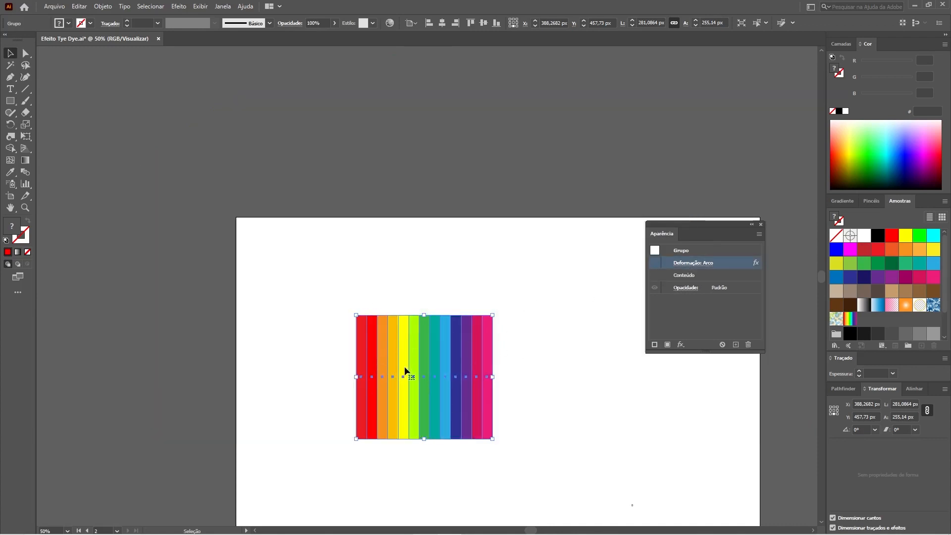
pyautogui.click(654, 262)
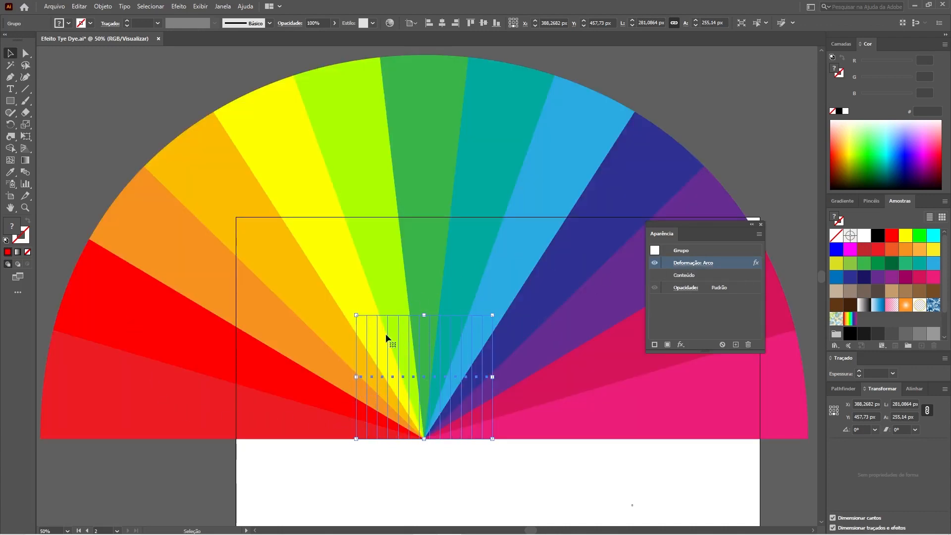
# Step: Place a copy of the warped fan beyond the artboard's upper-right corner, nudge it farther away, and reselect the original fan
pyautogui.moveTo(361, 431); pyautogui.dragTo(791, 91)
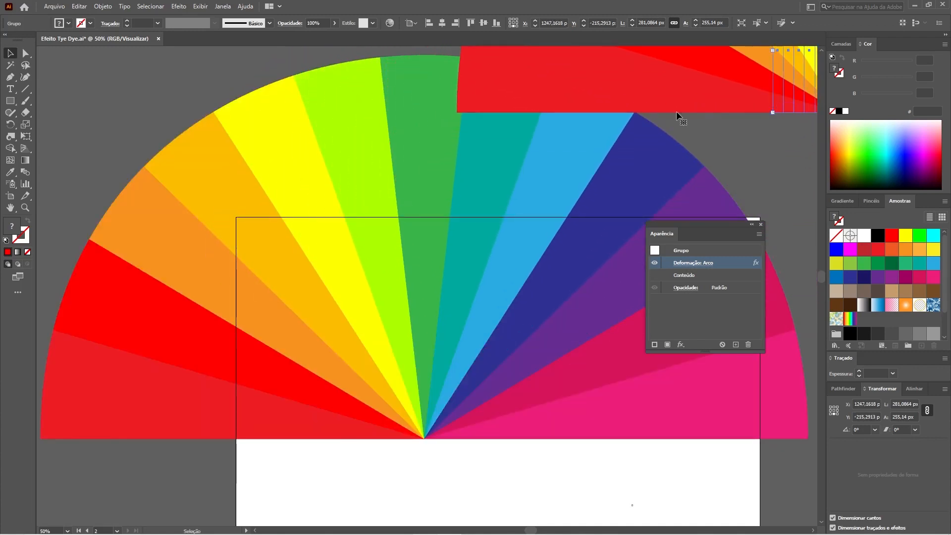
pyautogui.hotkey('shift', 'Right')
pyautogui.hotkey('shift', 'Right')
pyautogui.hotkey('shift', 'Right')
pyautogui.hotkey('shift', 'Right')
pyautogui.hotkey('shift', 'Up')
pyautogui.hotkey('shift', 'Up')
pyautogui.hotkey('shift', 'Up')
pyautogui.hotkey('shift', 'Up')
pyautogui.hotkey('shift', 'Up')
pyautogui.hotkey('shift', 'Up')
pyautogui.hotkey('shift', 'Up')
pyautogui.hotkey('shift', 'Up')
pyautogui.hotkey('shift', 'Up')
pyautogui.hotkey('shift', 'Up')
pyautogui.hotkey('shift', 'Up')
pyautogui.hotkey('shift', 'Up')
pyautogui.hotkey('shift', 'Up')
pyautogui.hotkey('shift', 'Up')
pyautogui.click(413, 283)
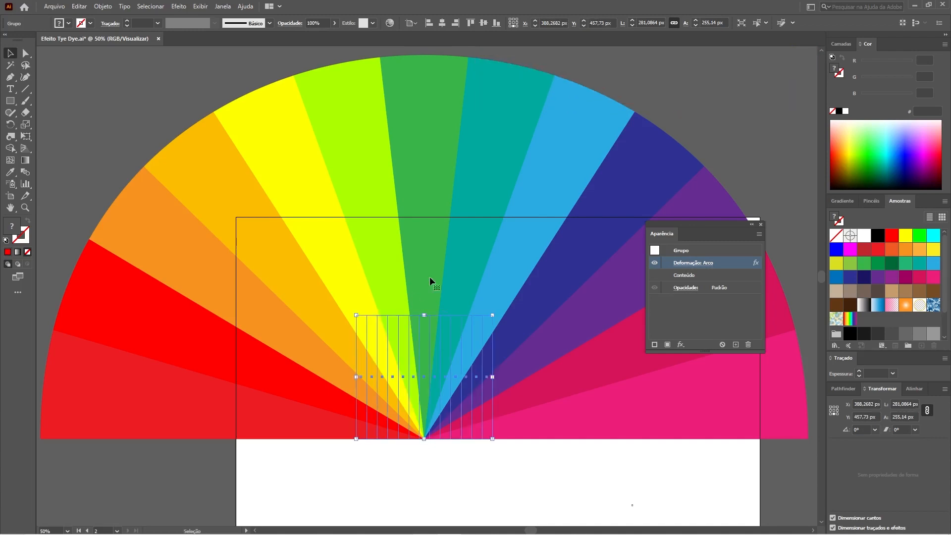
# Step: Expand the appearance of the arc-warped group into real fan-shaped paths
pyautogui.hotkey('ctrl', '-')
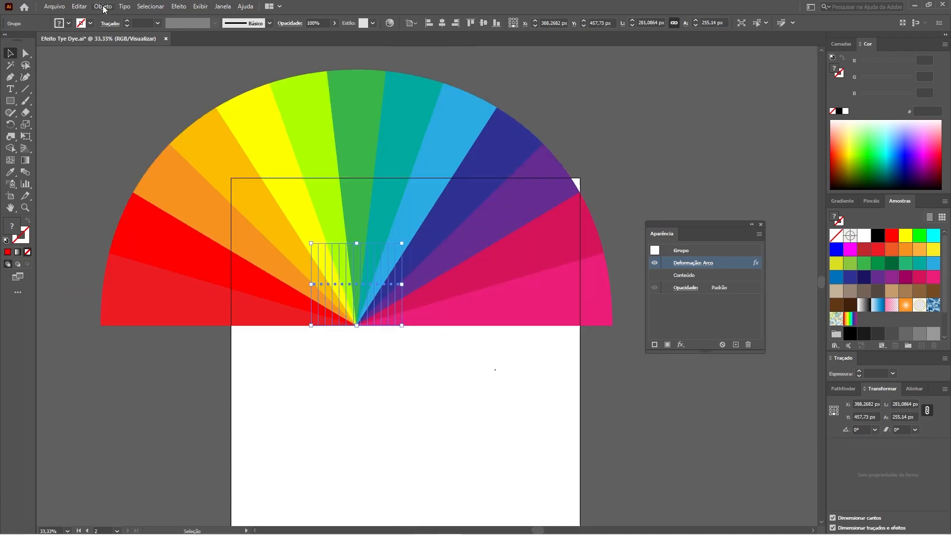
pyautogui.click(104, 6)
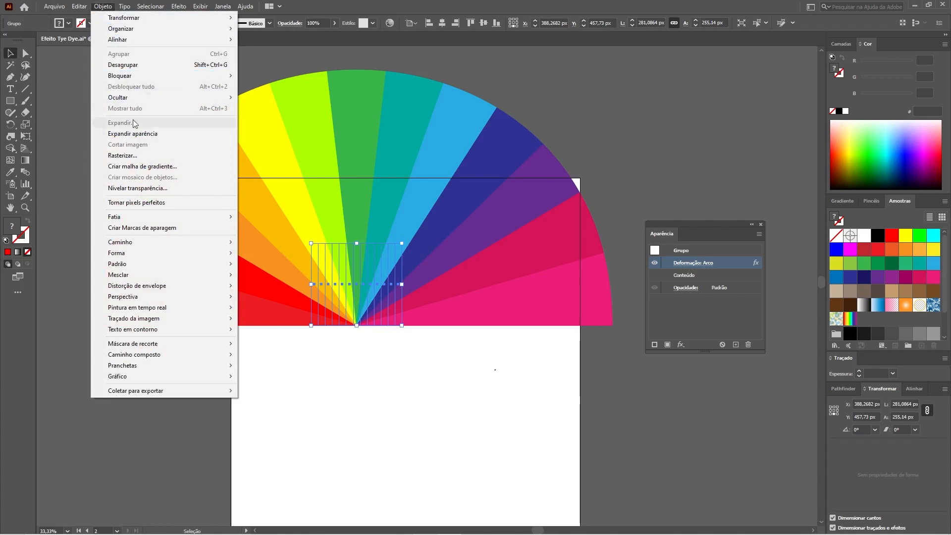
pyautogui.click(159, 133)
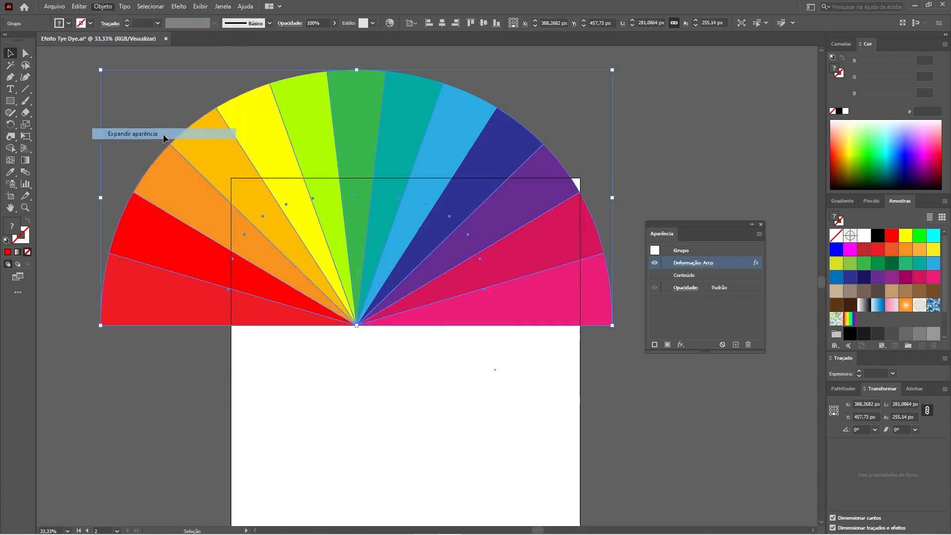
# Step: Scale the expanded fan proportionally down to about 724 by 362 px and position it within the artboard's upper half
pyautogui.press('e')
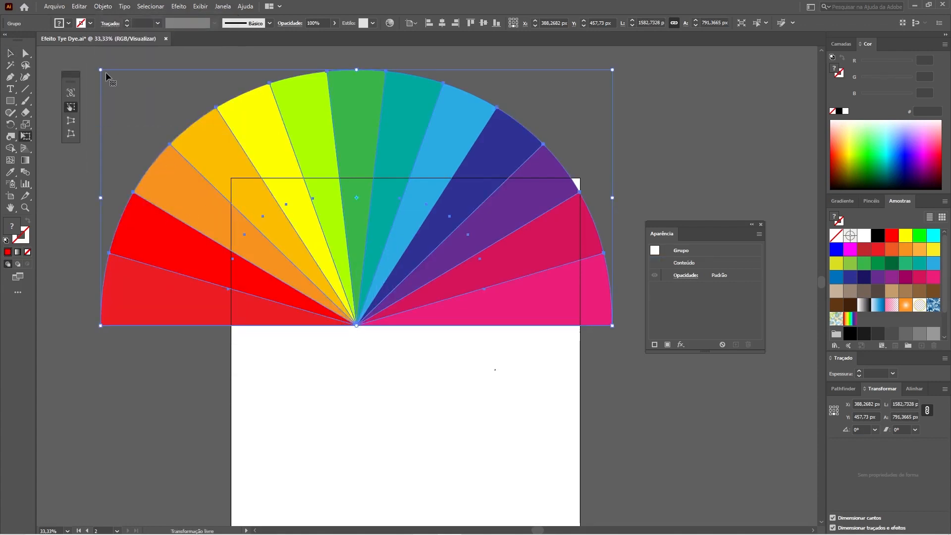
pyautogui.moveTo(101, 70); pyautogui.dragTo(337, 255)
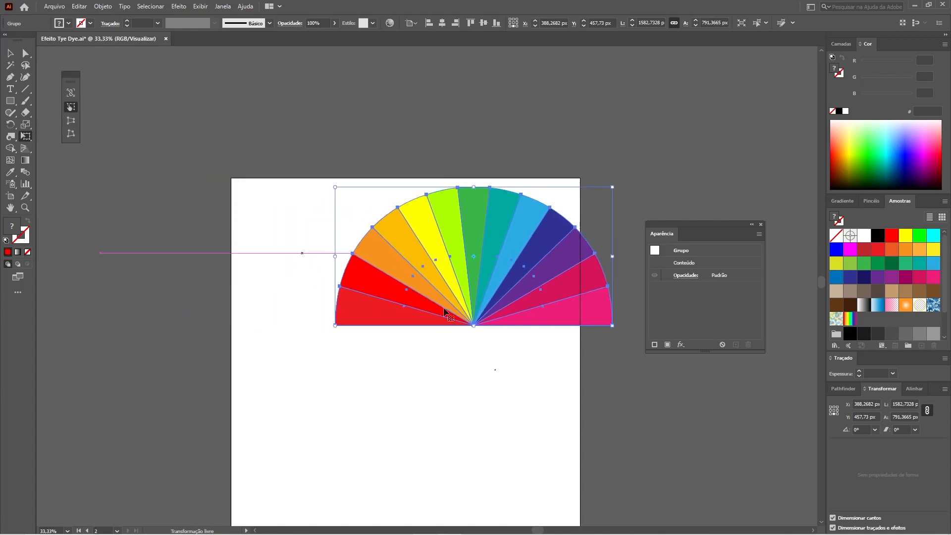
pyautogui.moveTo(610, 189); pyautogui.dragTo(569, 208)
pyautogui.press('v')
pyautogui.moveTo(499, 277); pyautogui.dragTo(477, 293)
# Step: Mirror a copy of the fan vertically about its bottom-centre reference point to form a full wheel, and ungroup both halves into slices
pyautogui.press('z')
pyautogui.moveTo(465, 371); pyautogui.dragTo(547, 404)
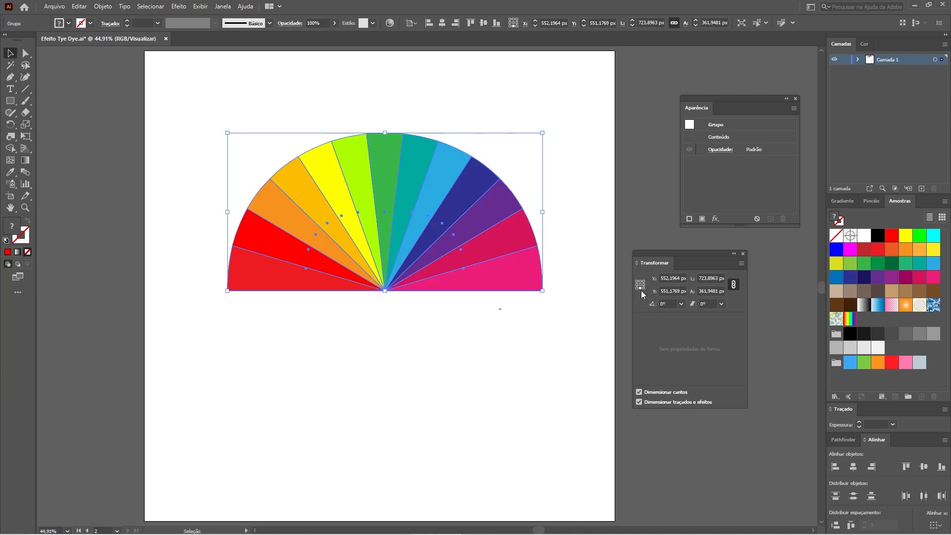
pyautogui.click(741, 263)
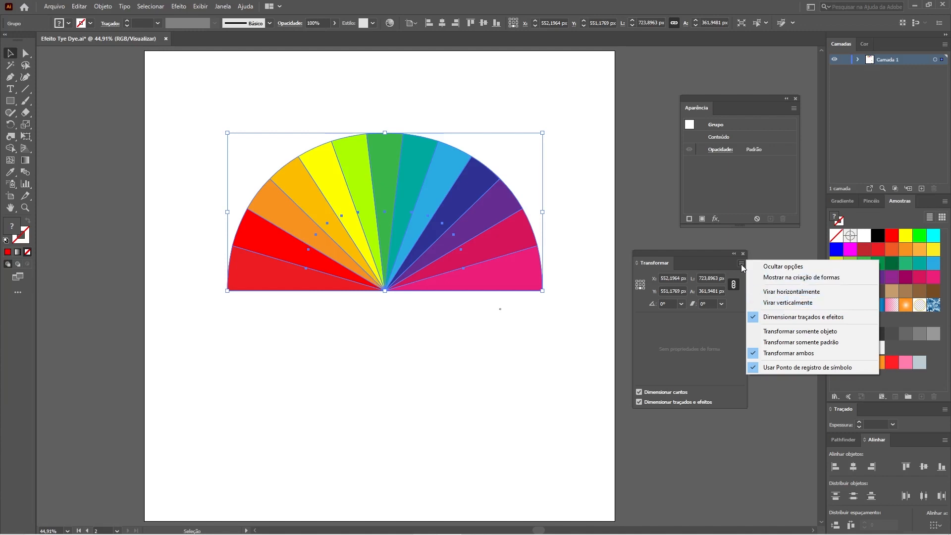
pyautogui.click(785, 303)
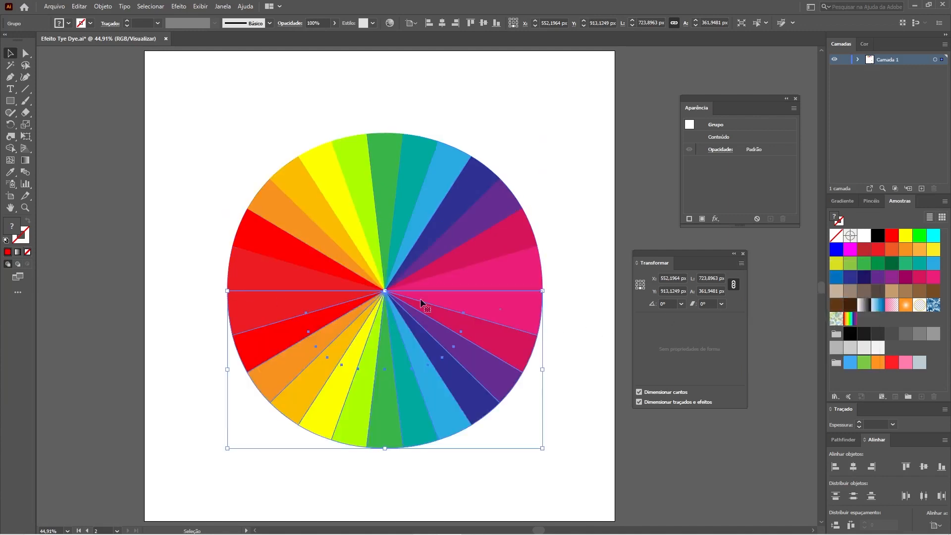
pyautogui.moveTo(189, 223); pyautogui.dragTo(456, 379)
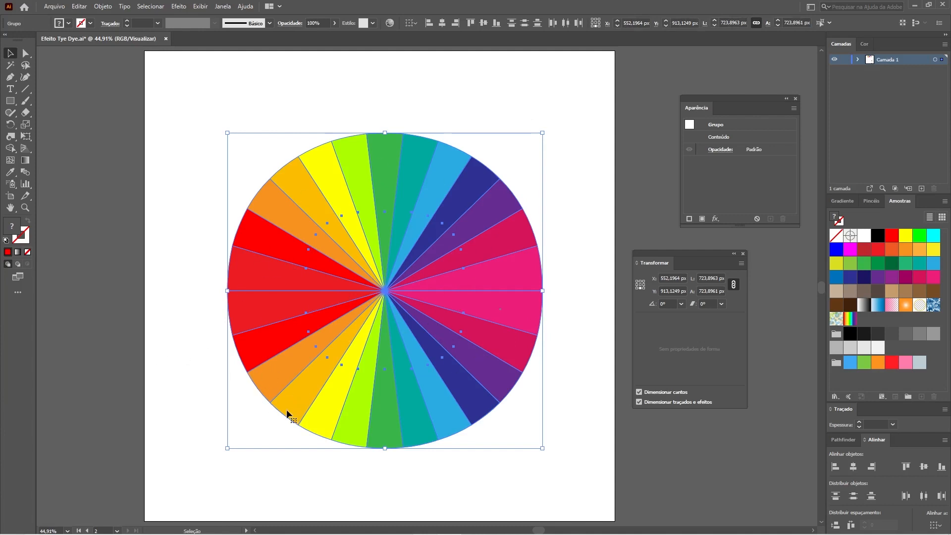
pyautogui.hotkey('ctrl', 'shift', 'g')
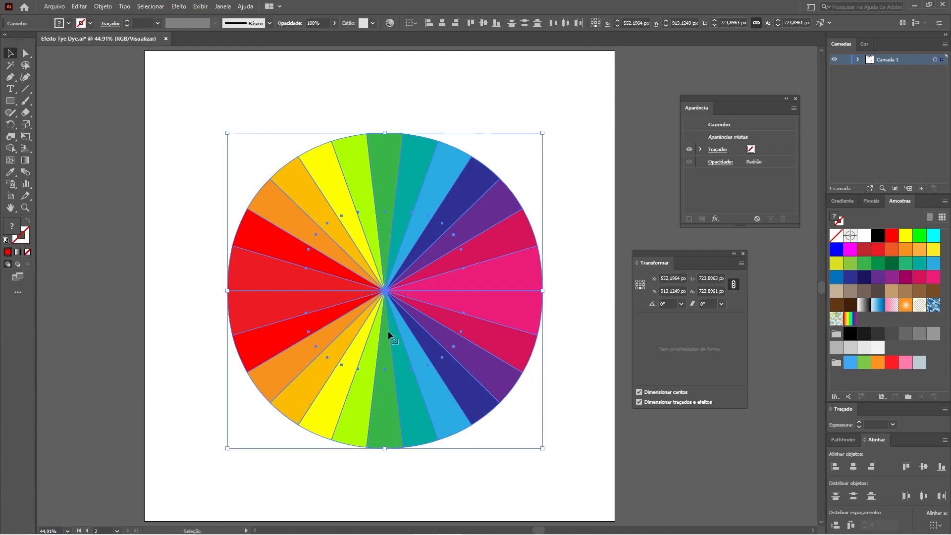
# Step: Pull a few individual slices out of the wheel to test that they are separate, and undo the moves
pyautogui.click(128, 201)
pyautogui.press('a')
pyautogui.moveTo(283, 218); pyautogui.dragTo(264, 198)
pyautogui.hotkey('ctrl', 'z')
pyautogui.click(197, 195)
pyautogui.click(9, 55)
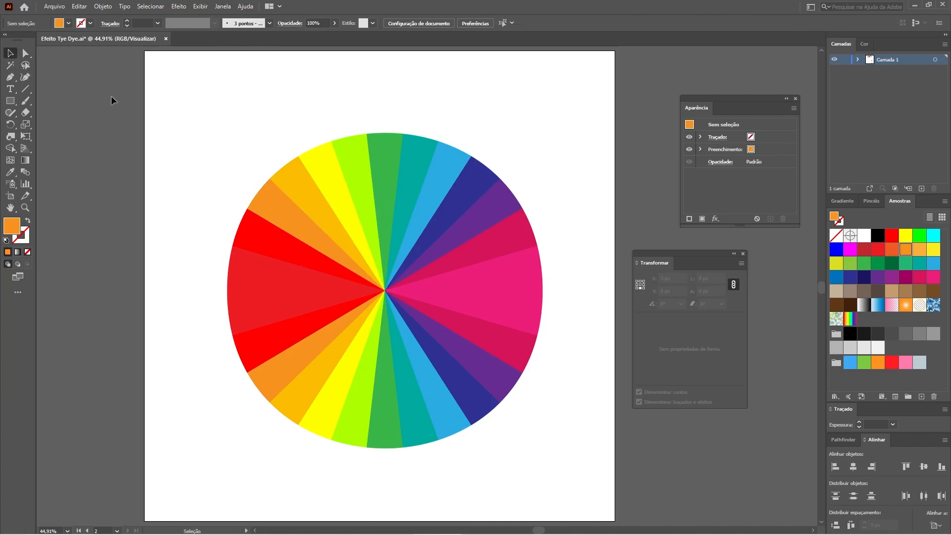
pyautogui.moveTo(297, 184); pyautogui.dragTo(392, 127)
pyautogui.hotkey('ctrl', 'z')
pyautogui.hotkey('ctrl', 'z')
pyautogui.hotkey('ctrl', 'z')
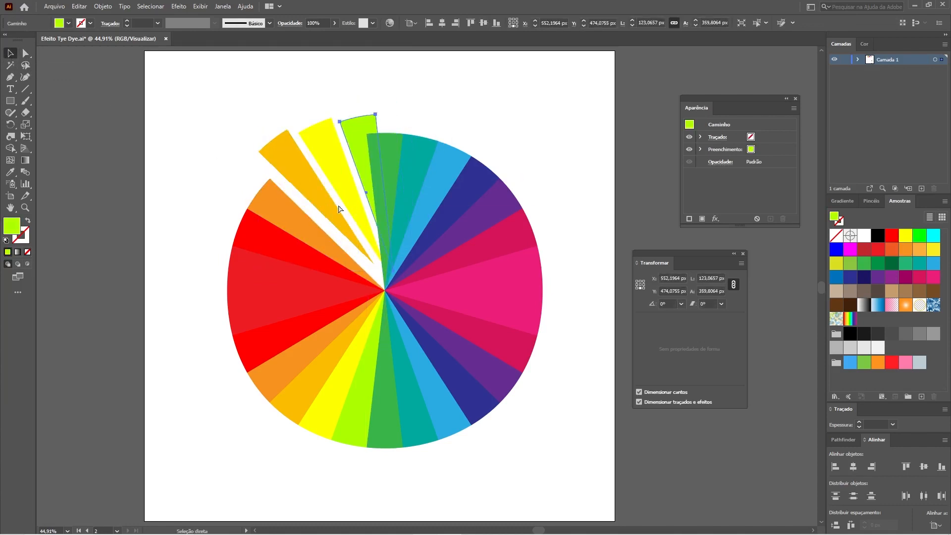
pyautogui.click(195, 246)
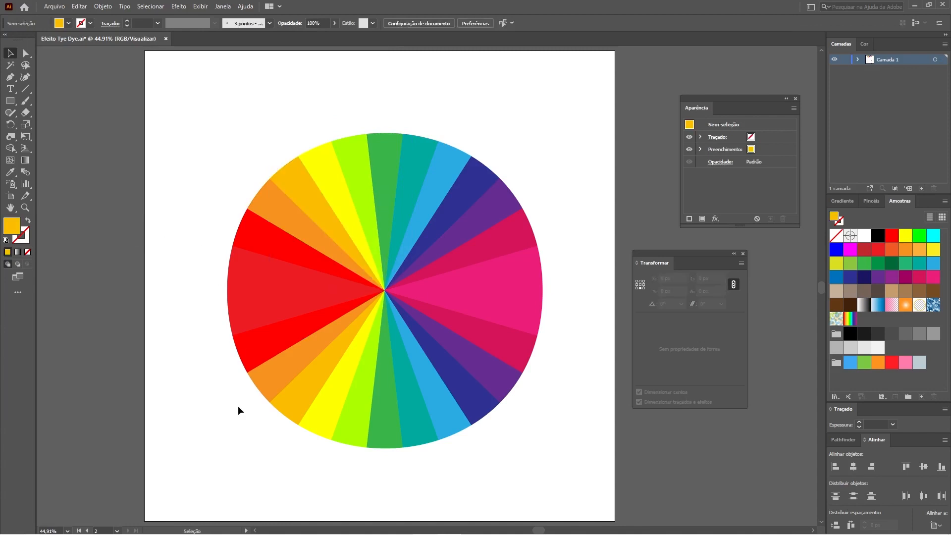
# Step: Select all the wheel's slices and apply a Gaussian Blur with a 20-pixel radius to them
pyautogui.moveTo(186, 107); pyautogui.dragTo(558, 483)
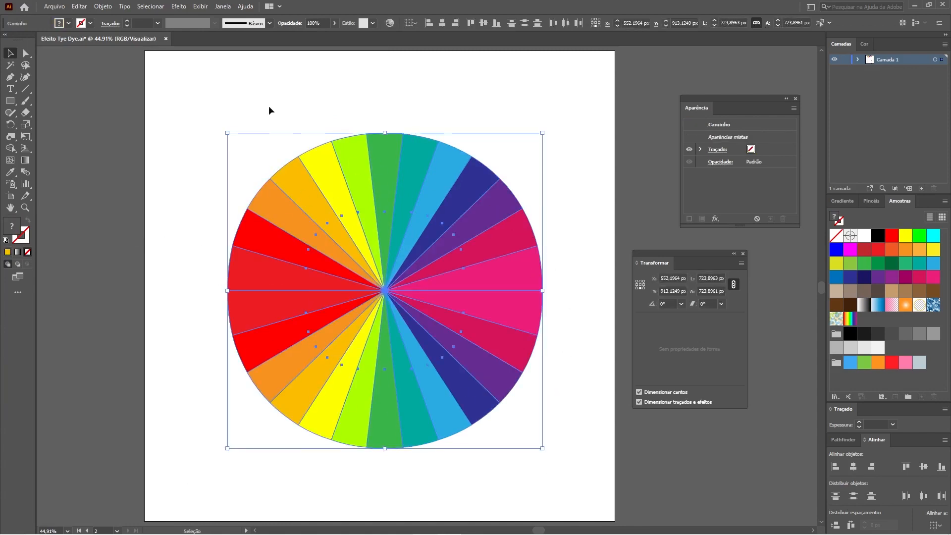
pyautogui.moveTo(422, 285); pyautogui.dragTo(291, 281)
pyautogui.moveTo(711, 254); pyautogui.dragTo(766, 258)
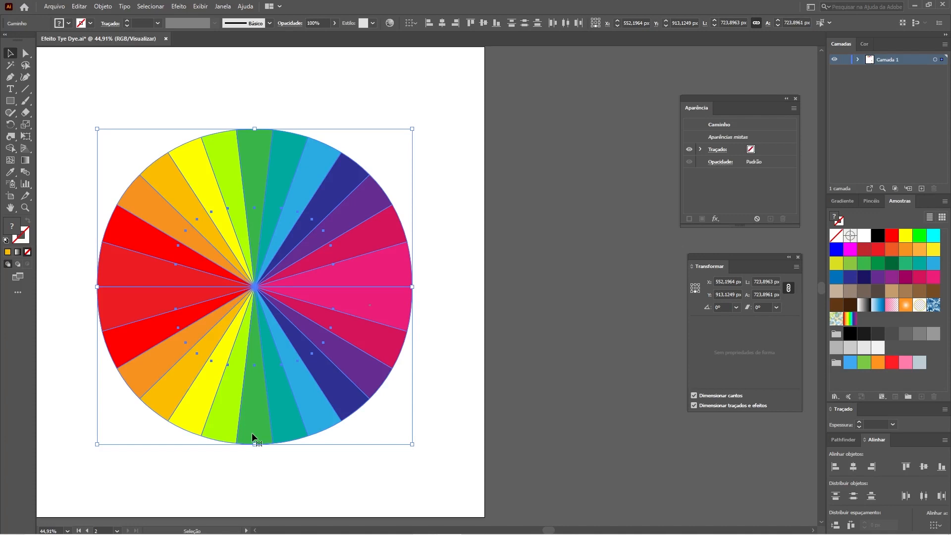
pyautogui.click(178, 7)
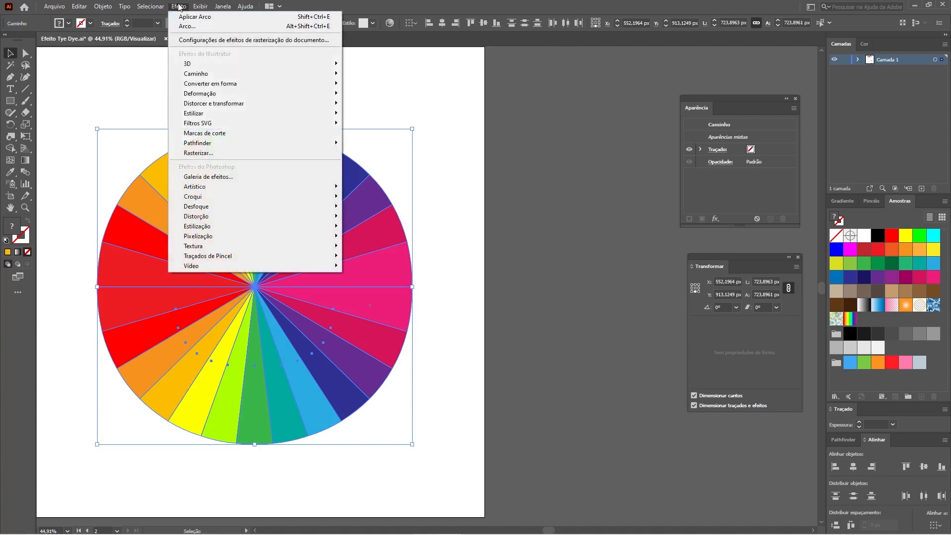
pyautogui.moveTo(203, 208)
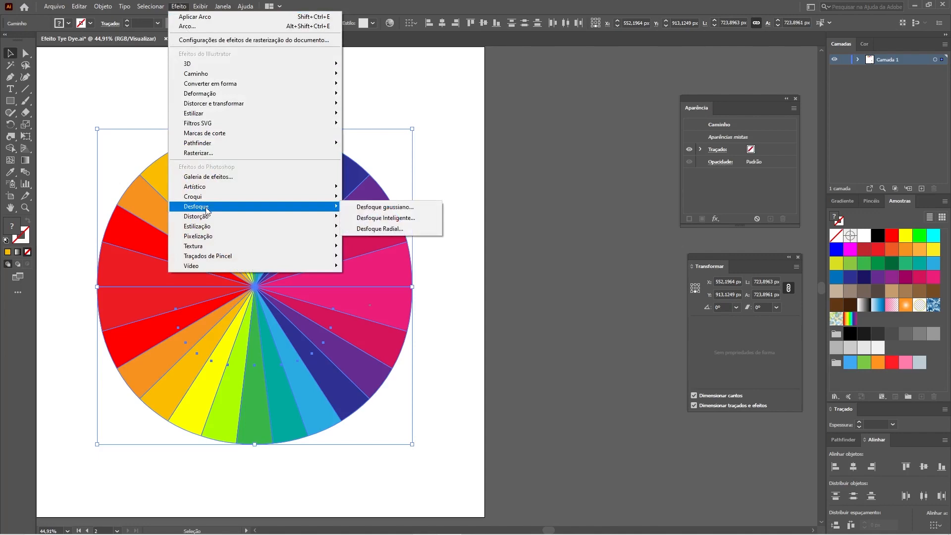
pyautogui.click(387, 213)
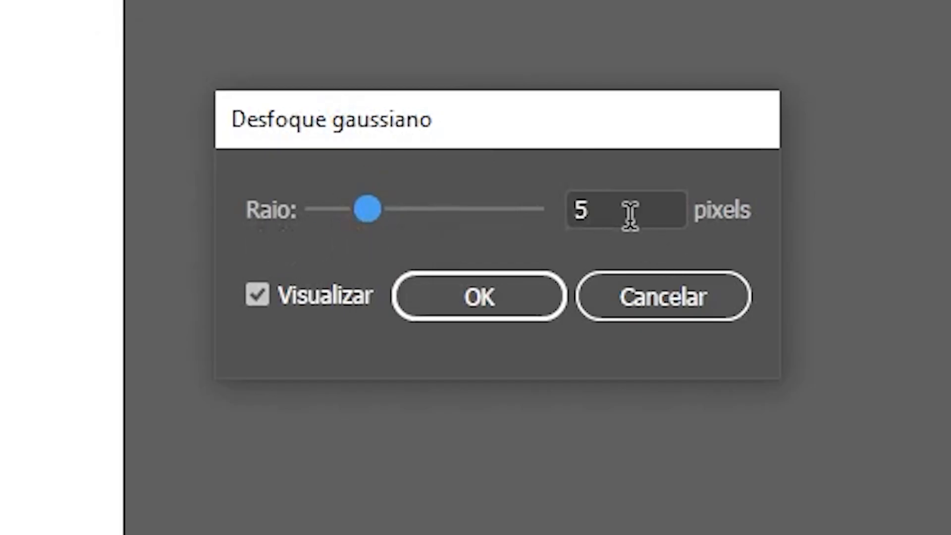
pyautogui.doubleClick(630, 215)
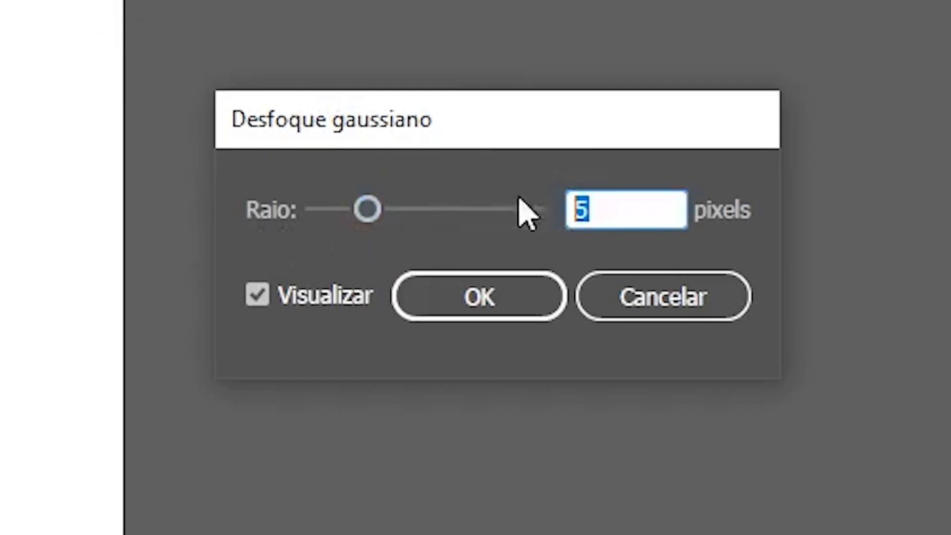
pyautogui.write('20')
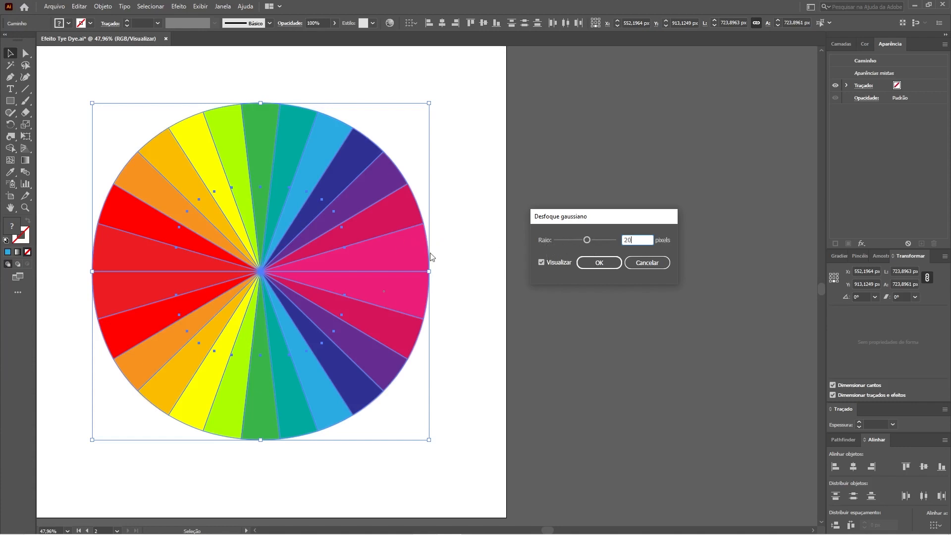
pyautogui.click(542, 262)
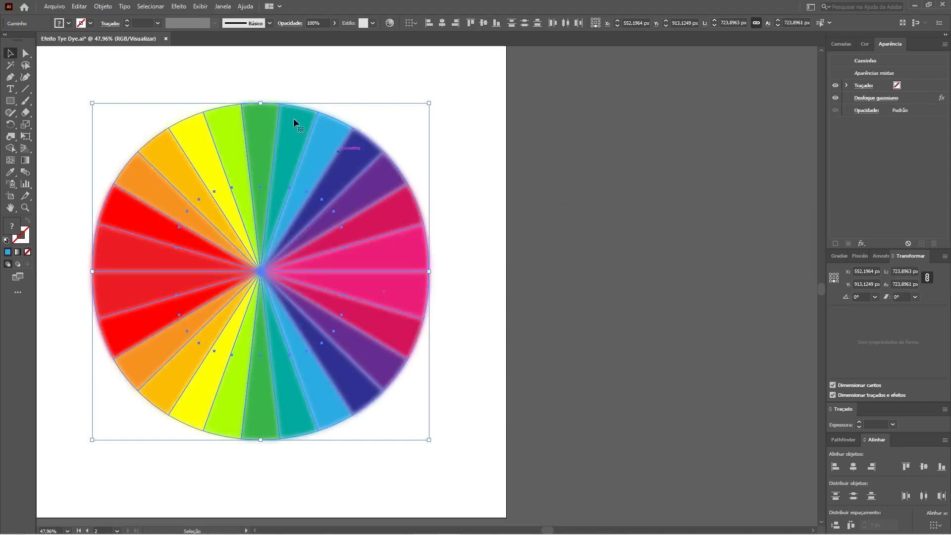
# Step: Group all the blurred slices into one wheel and paste a copy of it in front, in the same place
pyautogui.click(25, 53)
pyautogui.click(80, 74)
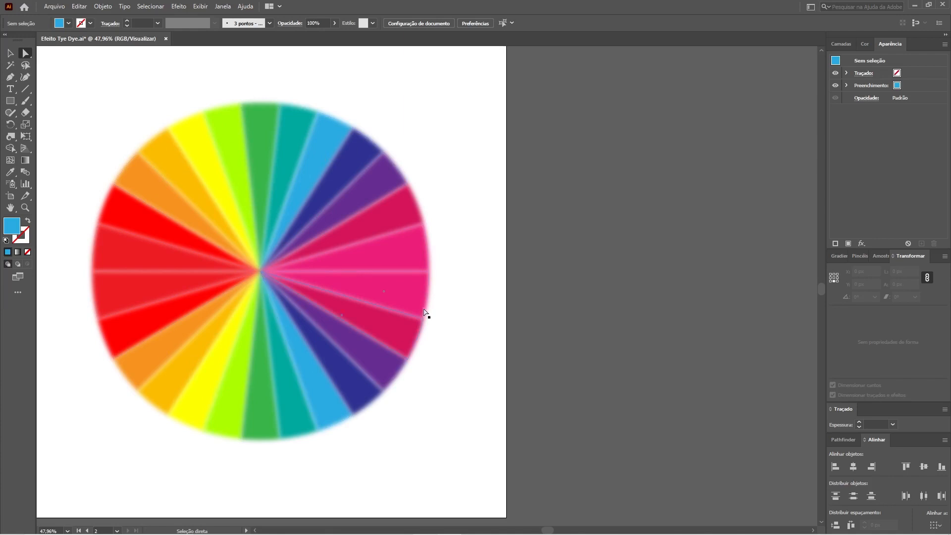
pyautogui.press('v')
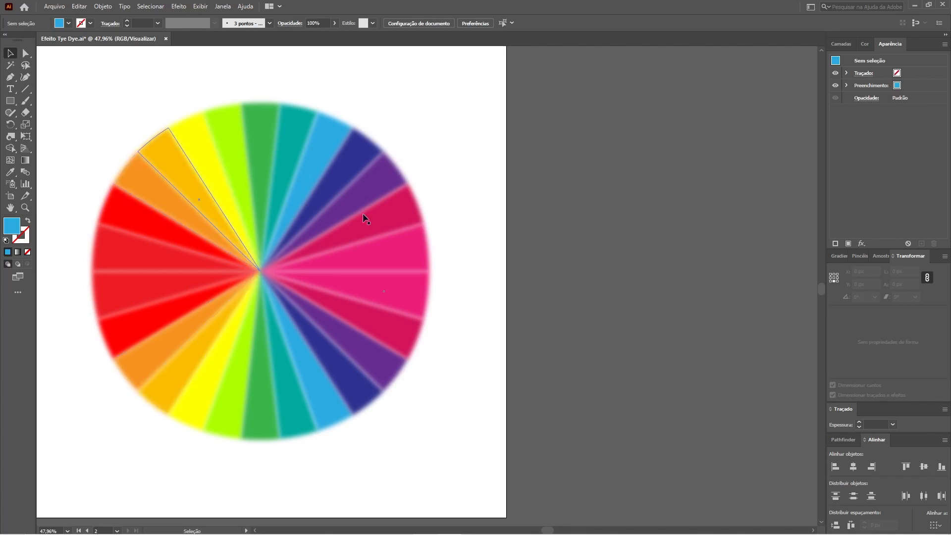
pyautogui.moveTo(88, 104); pyautogui.dragTo(454, 453)
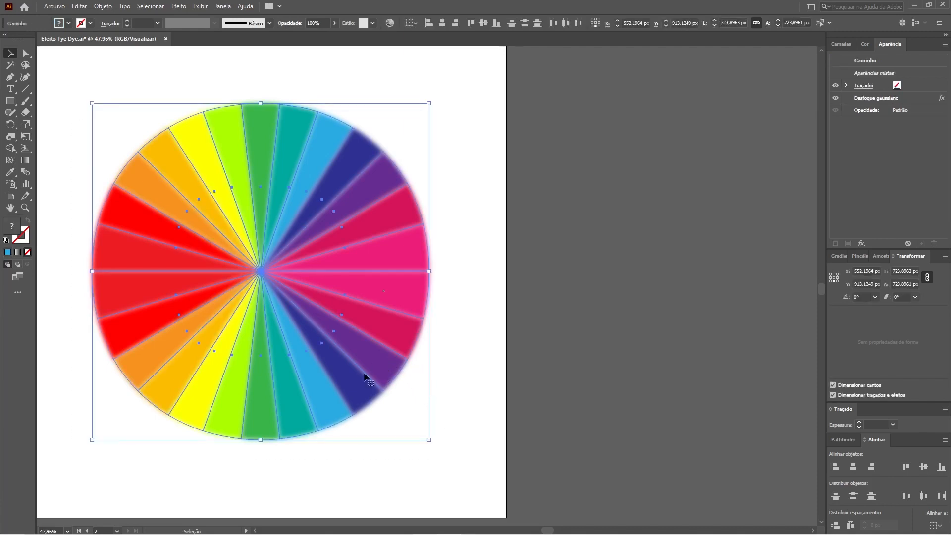
pyautogui.hotkey('ctrl', 'g')
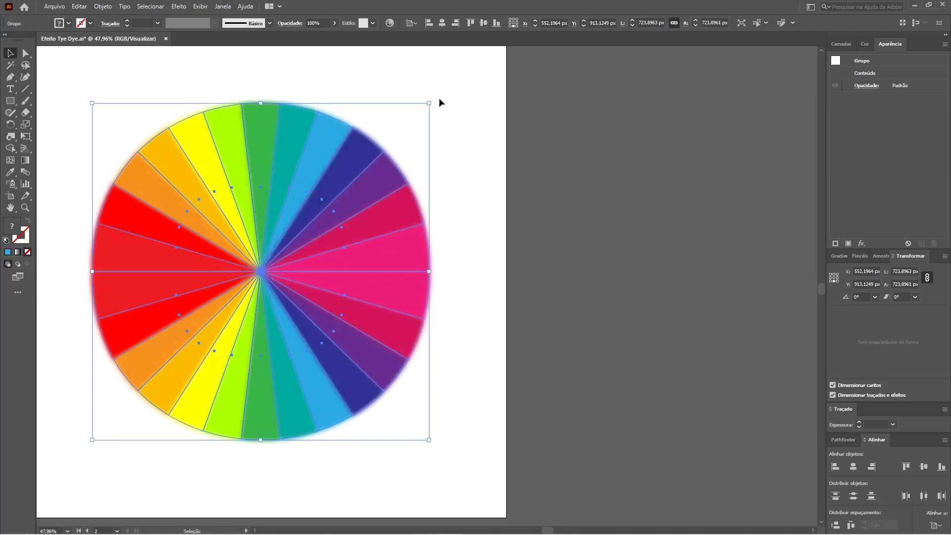
# Step: Rotate the front copy of the wheel slightly counterclockwise about its centre to cover the pale seams between slices
pyautogui.click(438, 95)
pyautogui.click(361, 164)
pyautogui.click(436, 96)
pyautogui.click(371, 149)
pyautogui.moveTo(434, 96); pyautogui.dragTo(435, 150)
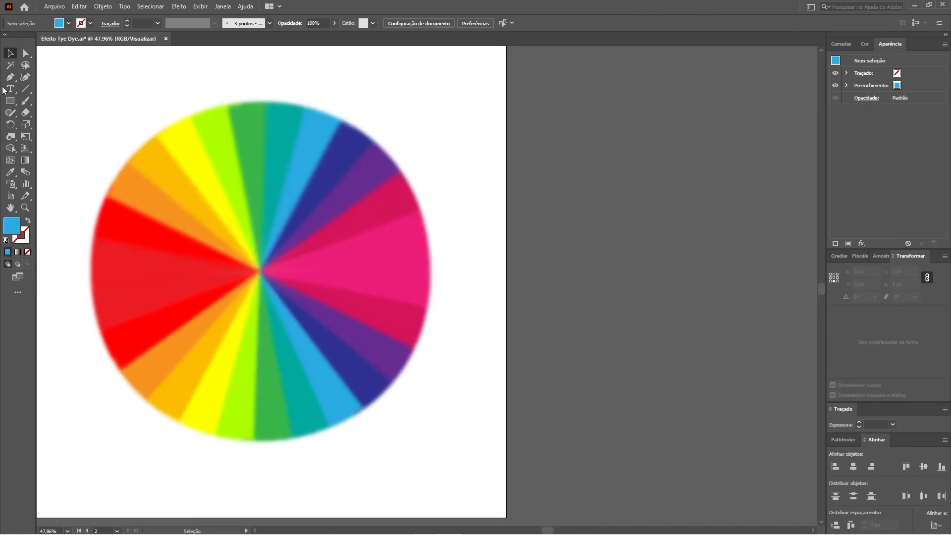
# Step: Select both stacked wheels, switch to the Twirl tool, and review its brush options without changing them
pyautogui.press('space')
pyautogui.moveTo(290, 319); pyautogui.dragTo(398, 327)
pyautogui.moveTo(185, 93); pyautogui.dragTo(554, 459)
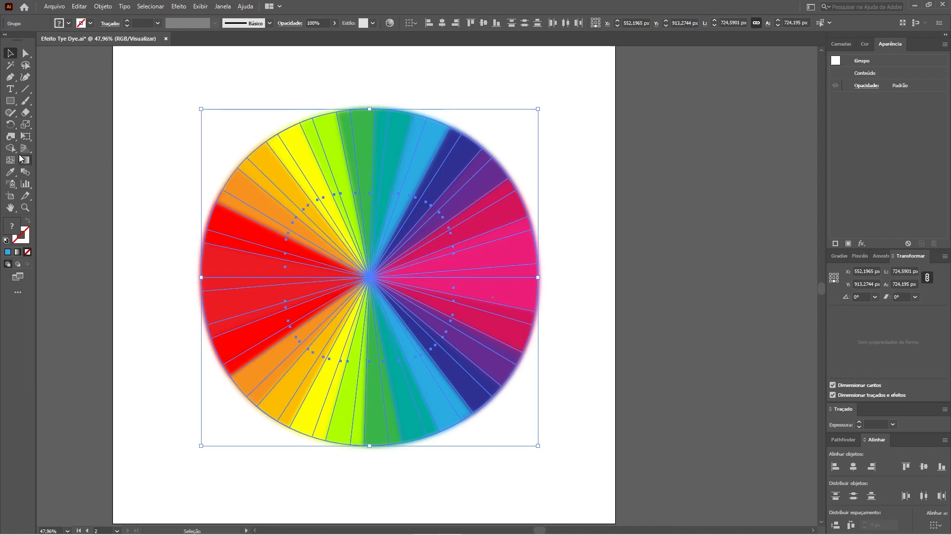
pyautogui.click(12, 136)
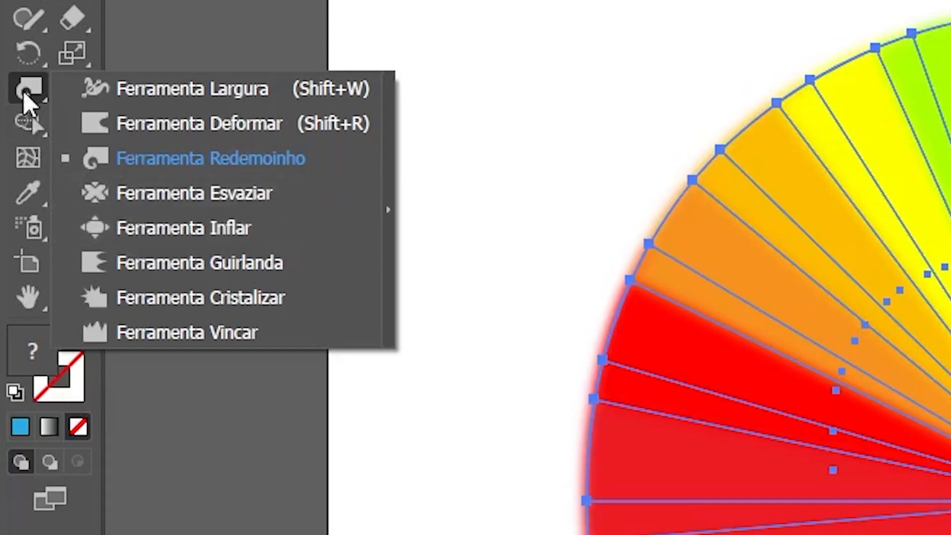
pyautogui.click(10, 135)
pyautogui.click(28, 86)
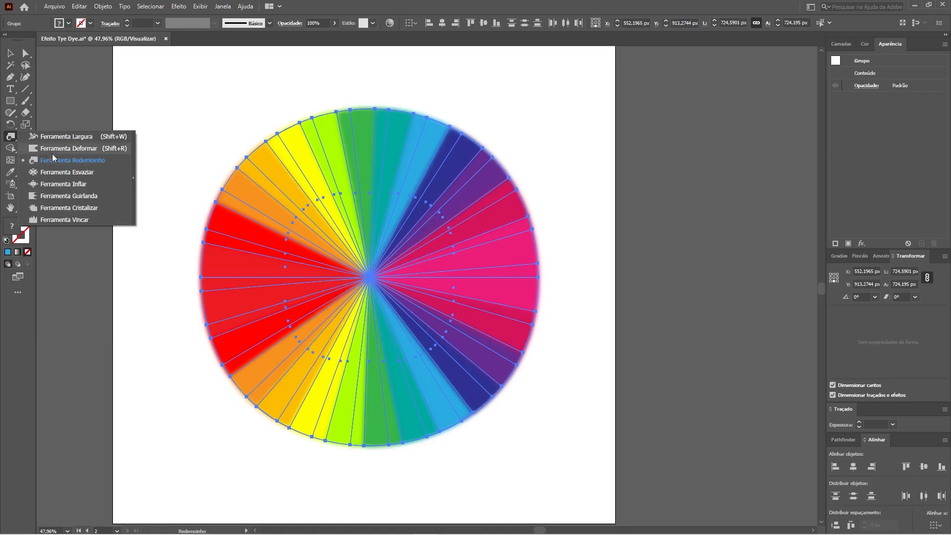
pyautogui.click(33, 160)
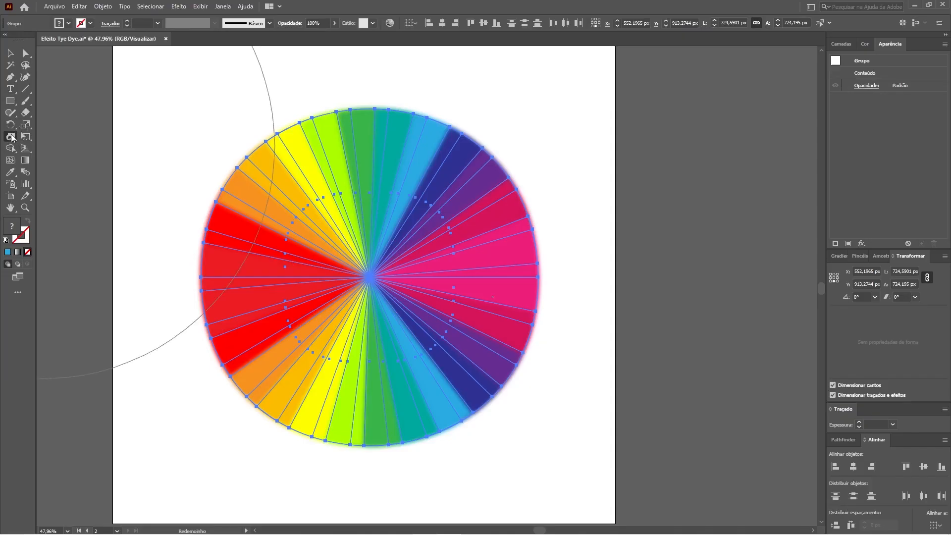
pyautogui.doubleClick(11, 136)
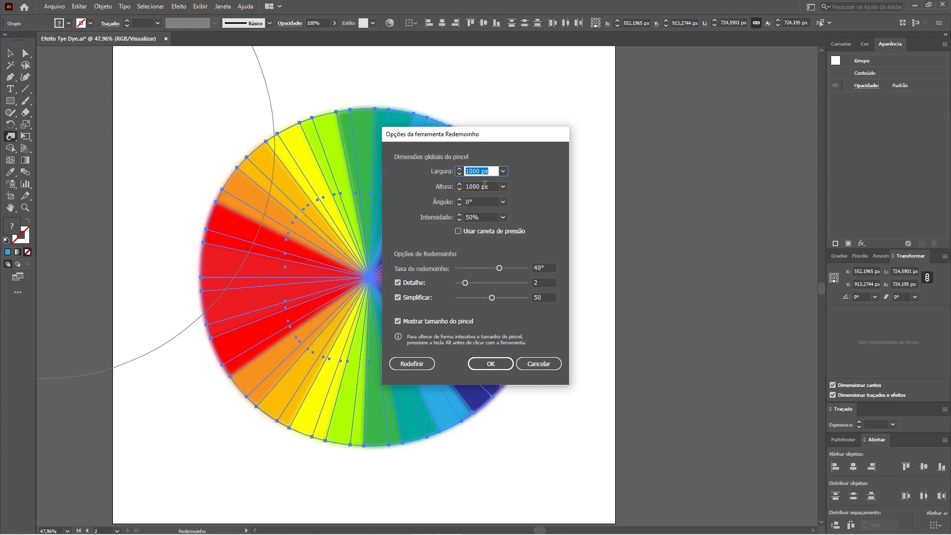
pyautogui.click(539, 363)
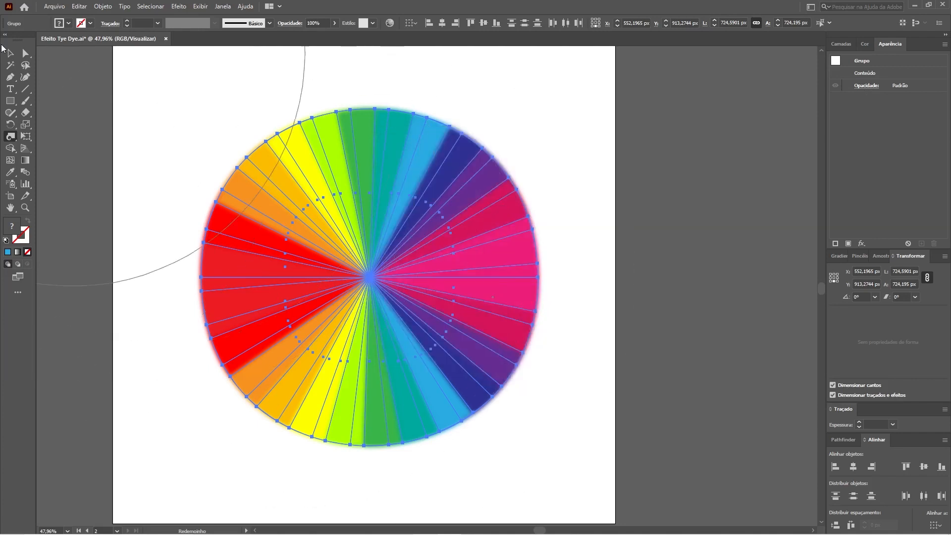
# Step: Scale both wheels up proportionally from their centre to about 881 by 881 px
pyautogui.click(9, 54)
pyautogui.hotkey('ctrl', '-')
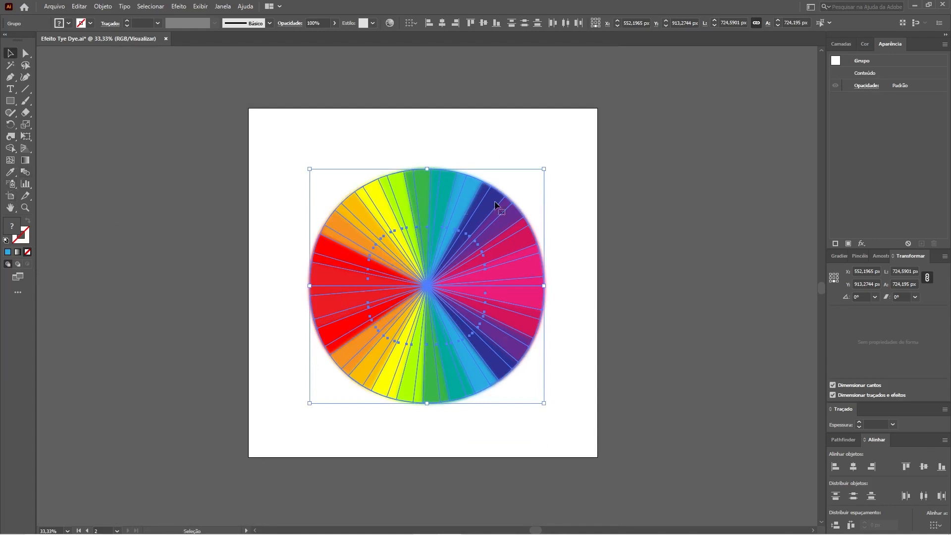
pyautogui.moveTo(544, 169); pyautogui.dragTo(574, 145)
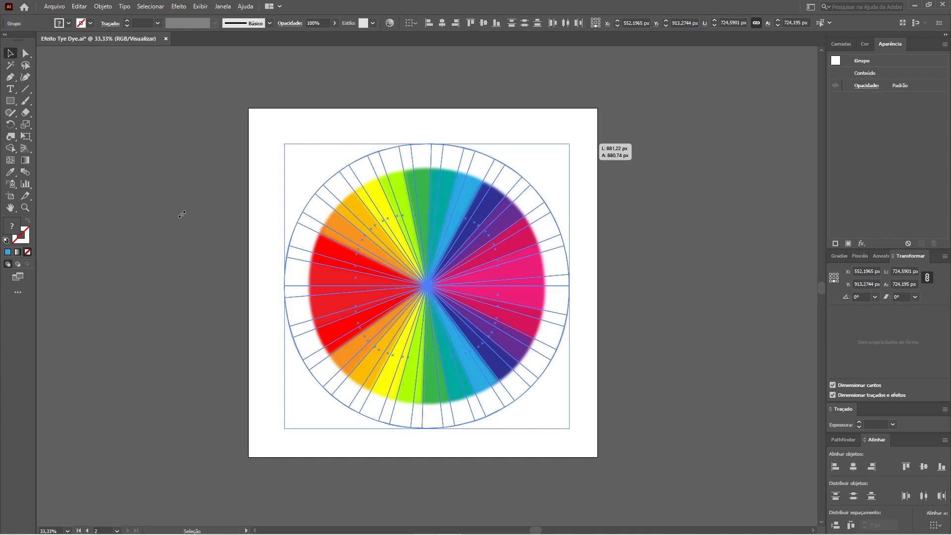
# Step: Twirl both wheels around their shared centre until the coloured slices curve into a spiral
pyautogui.click(10, 136)
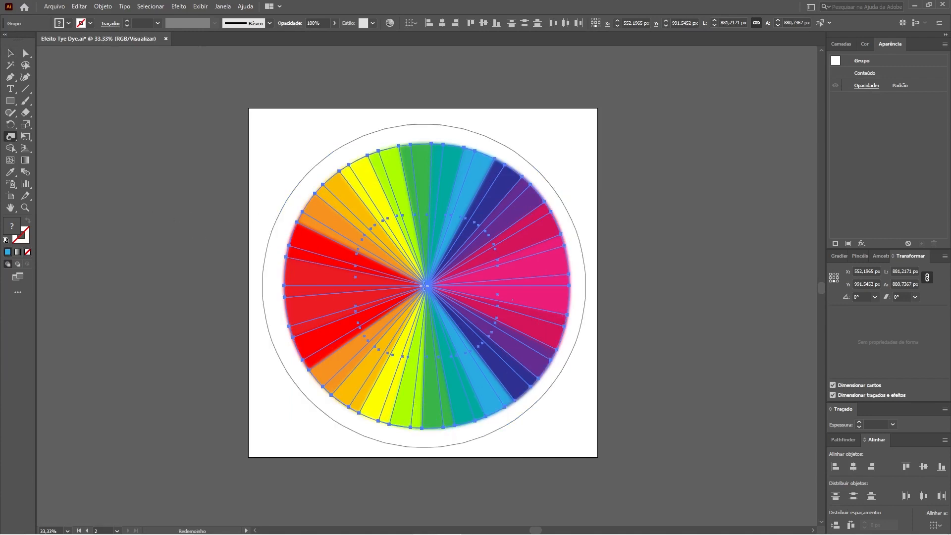
pyautogui.moveTo(425, 285); pyautogui.dragTo(425, 283)
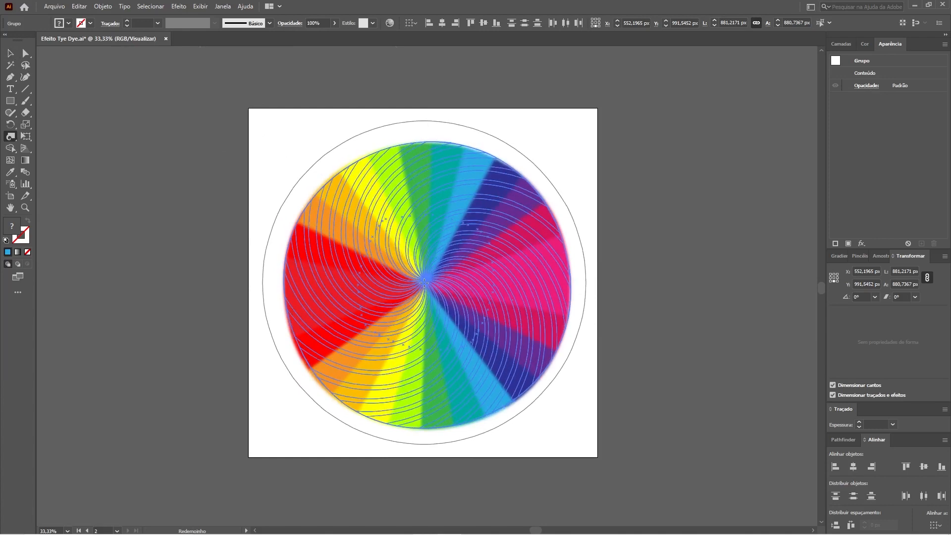
pyautogui.moveTo(424, 281); pyautogui.dragTo(424, 281)
pyautogui.press('v')
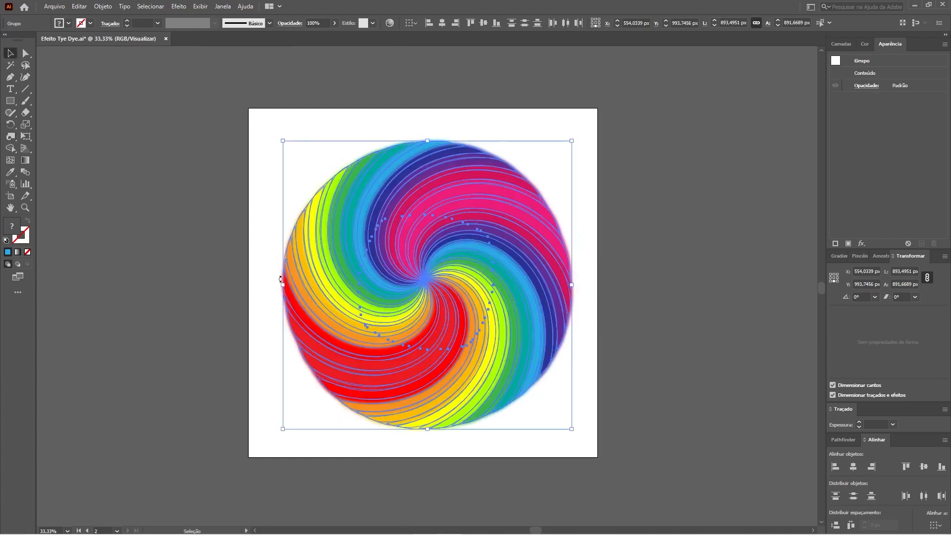
# Step: Ungroup the two twirled wheels into individual blurred paths
pyautogui.click(221, 277)
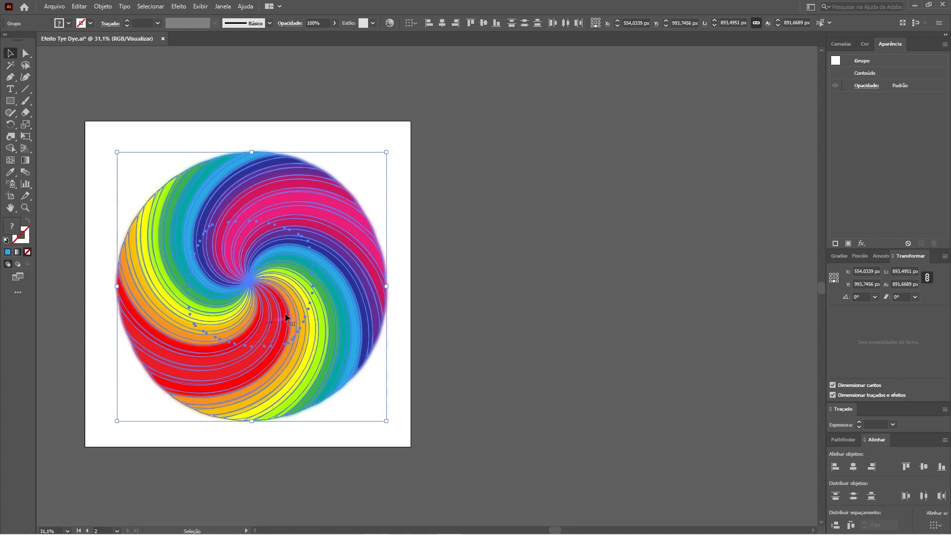
pyautogui.rightClick(268, 280)
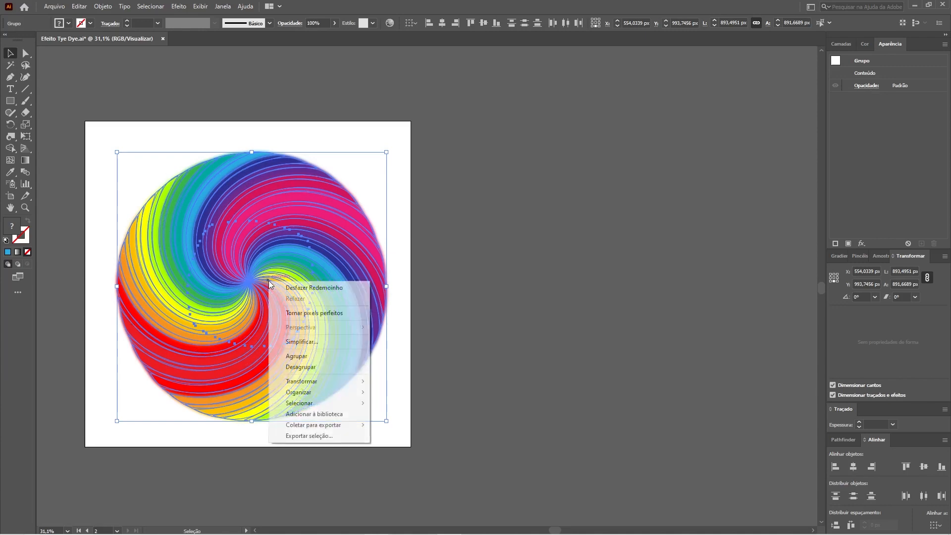
pyautogui.click(308, 367)
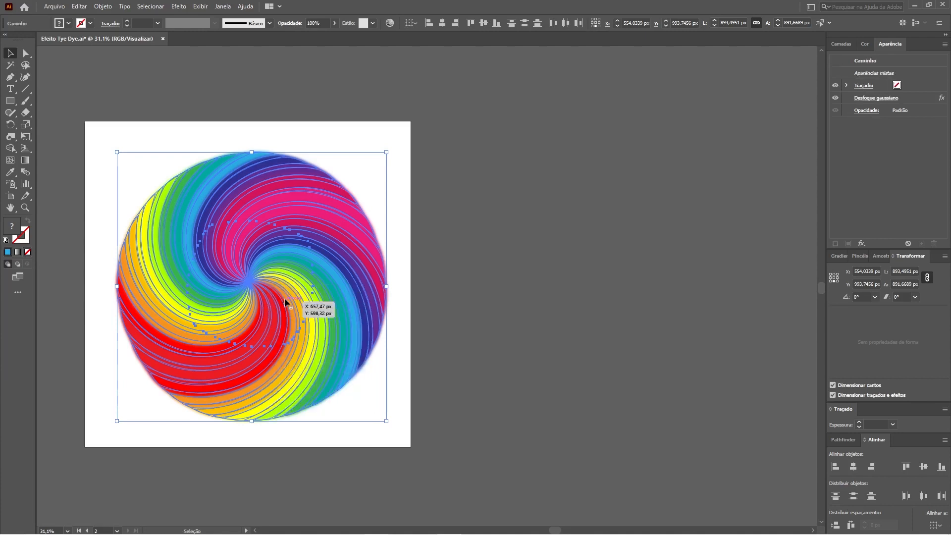
# Step: Apply a Roughen effect to all the spiral paths with 15% relative size, detail 10 per inch and corner points, and deselect them
pyautogui.click(177, 7)
pyautogui.moveTo(224, 106)
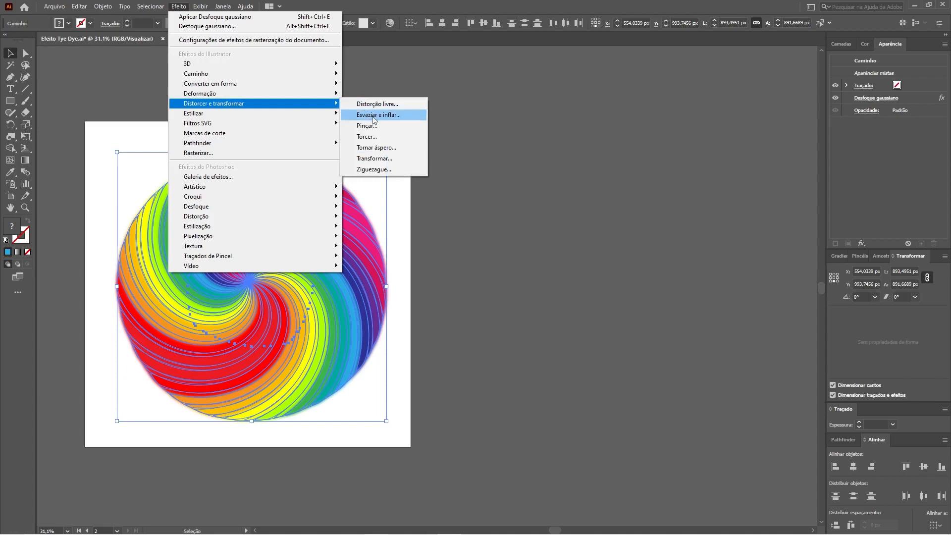
pyautogui.click(396, 148)
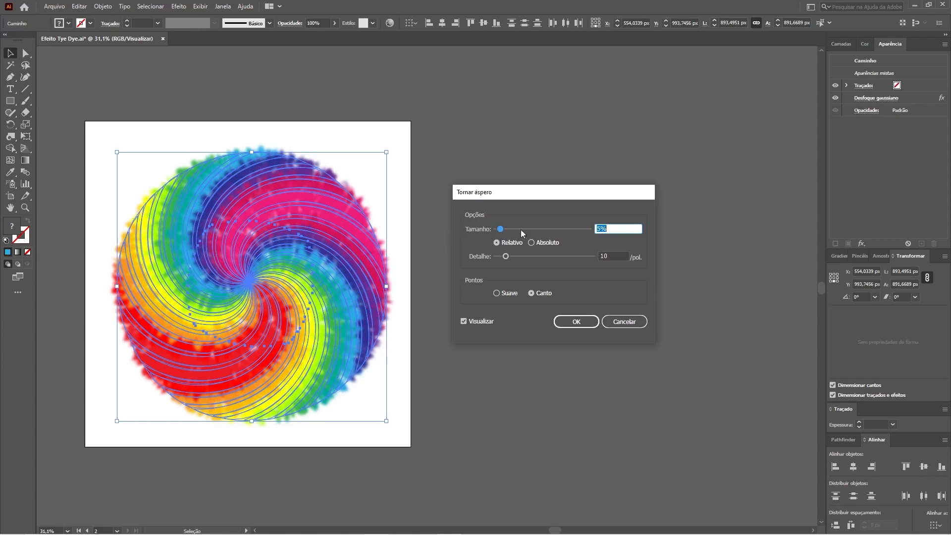
pyautogui.write('15')
pyautogui.press('Tab')
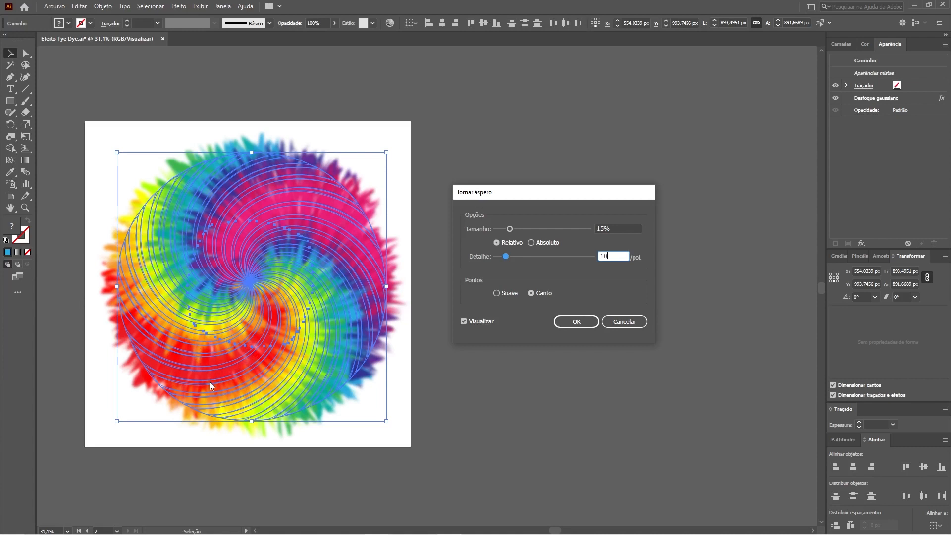
pyautogui.click(575, 323)
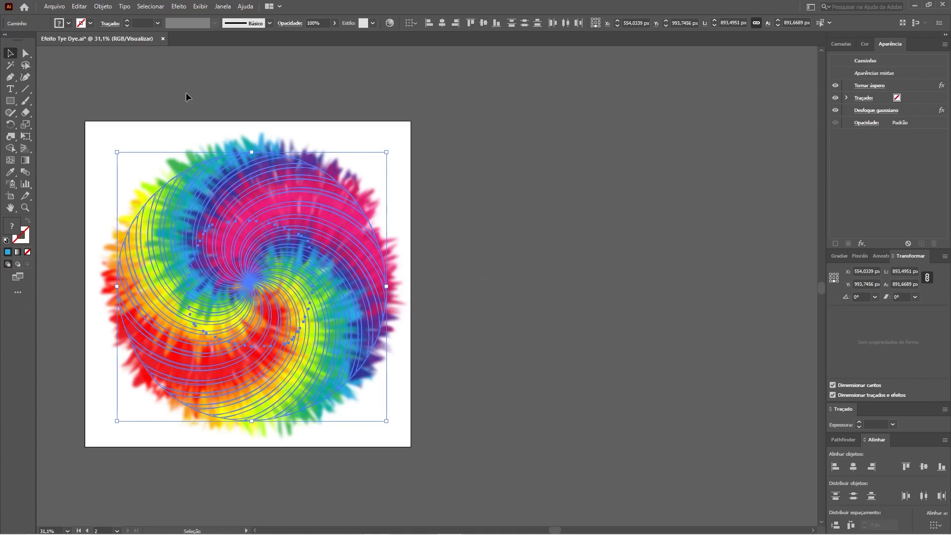
pyautogui.click(190, 94)
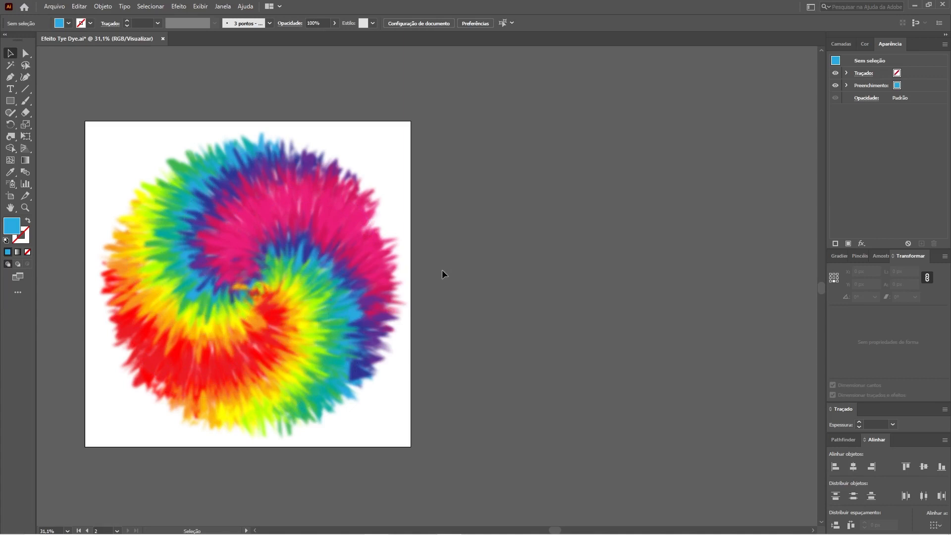
# Step: Lock Camada 1 and add a new layer above it, and examine the colour edges of the finished example on artboard 1
pyautogui.click(841, 44)
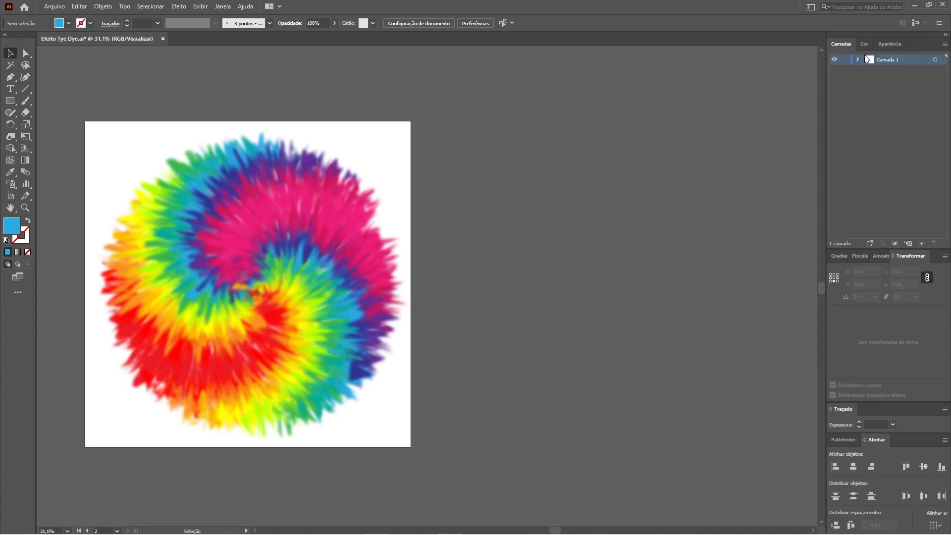
pyautogui.click(920, 243)
pyautogui.click(26, 207)
pyautogui.moveTo(212, 303); pyautogui.dragTo(427, 317)
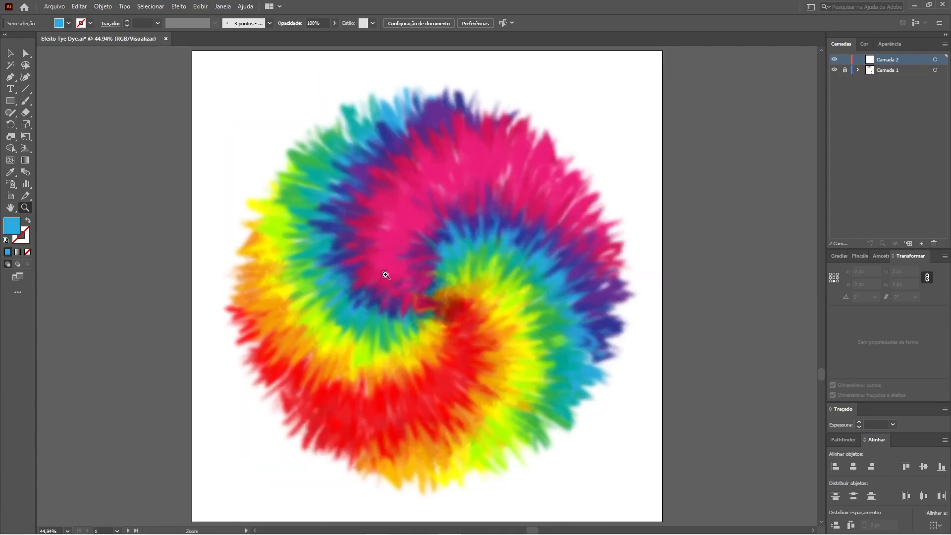
pyautogui.moveTo(393, 199); pyautogui.dragTo(450, 232)
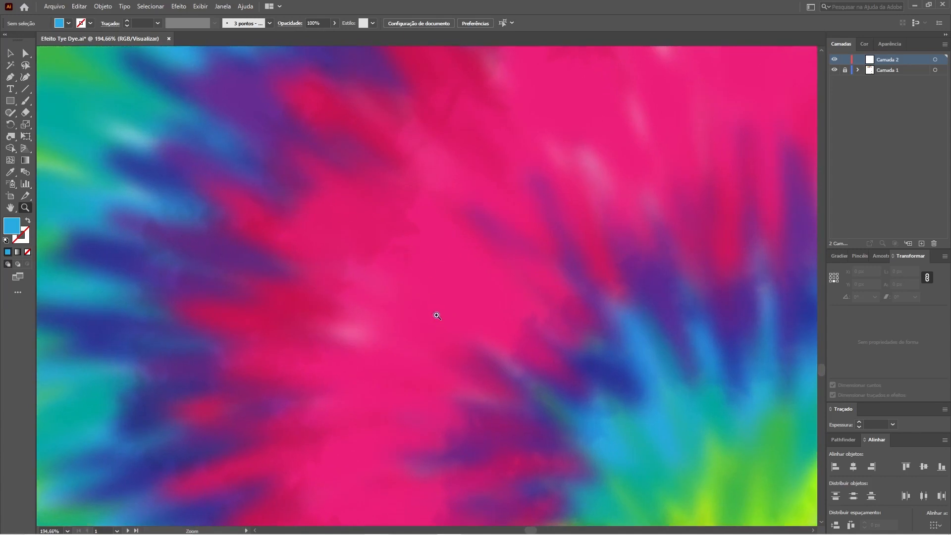
pyautogui.moveTo(334, 274); pyautogui.dragTo(269, 247)
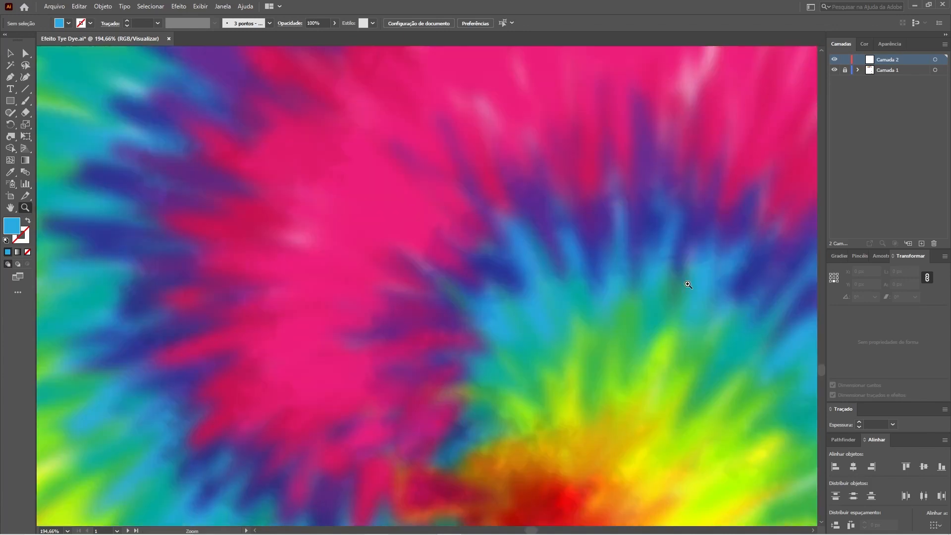
pyautogui.keyDown('alt'); pyautogui.click(688, 285); pyautogui.keyUp('alt')
pyautogui.hotkey('ctrl', '0')
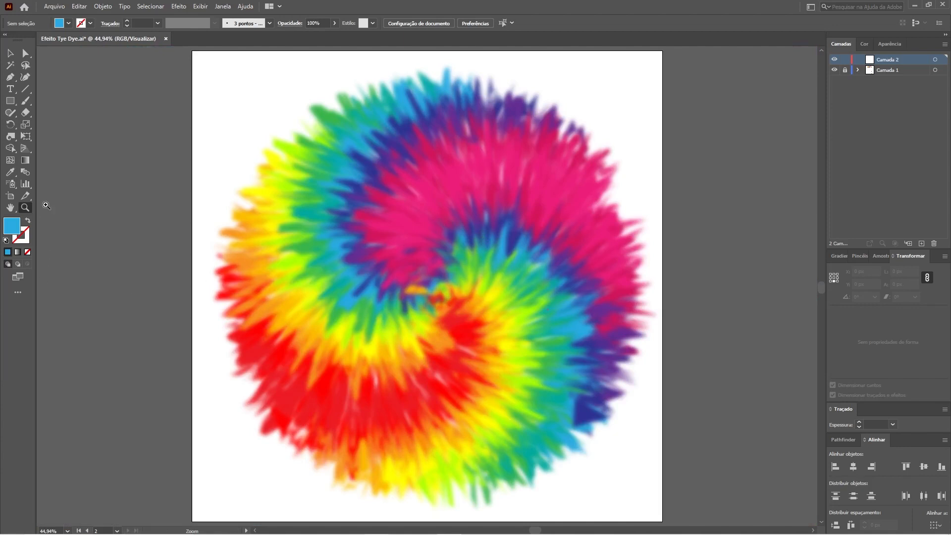
# Step: Draw an unfilled Pencil curve with a 1 pt dark blue stroke, about 335 by 391 px, along the inner blue band of the spiral
pyautogui.click(28, 220)
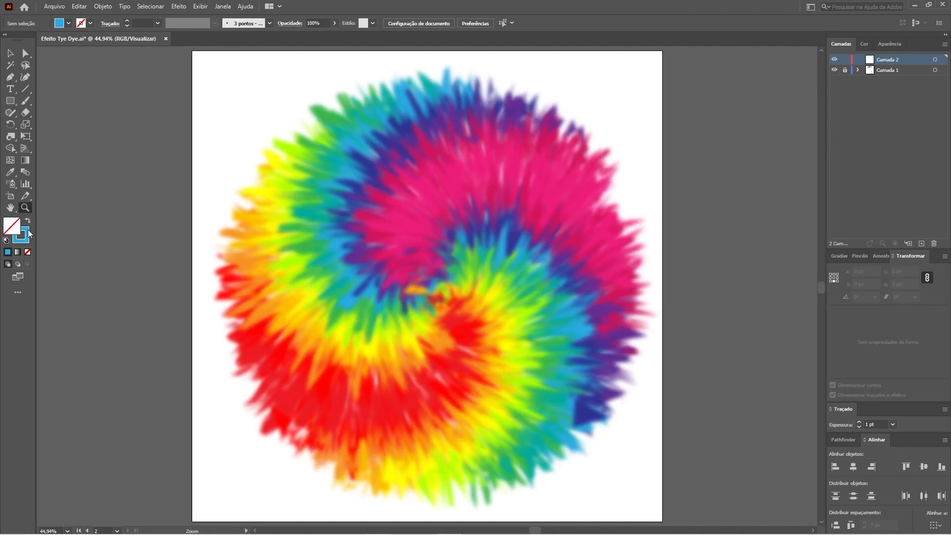
pyautogui.moveTo(8, 117); pyautogui.dragTo(40, 128)
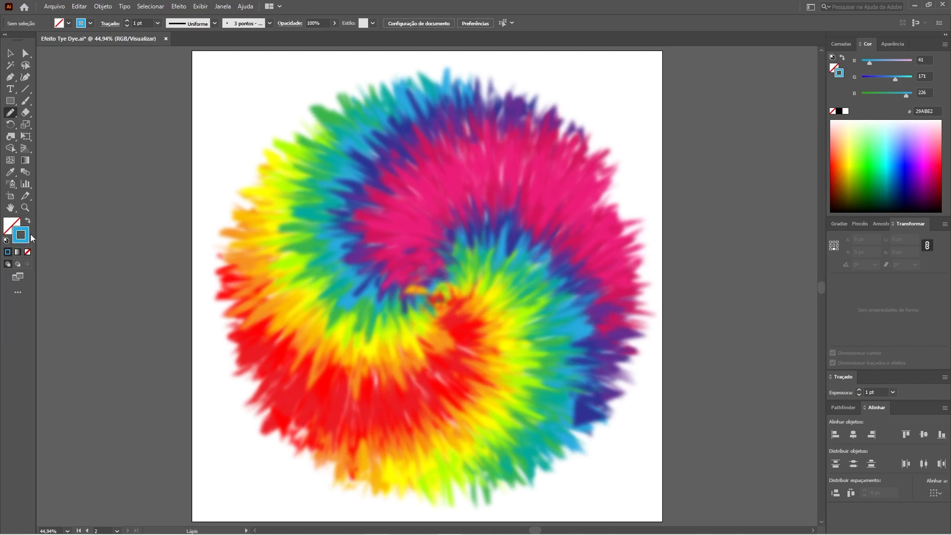
pyautogui.click(873, 224)
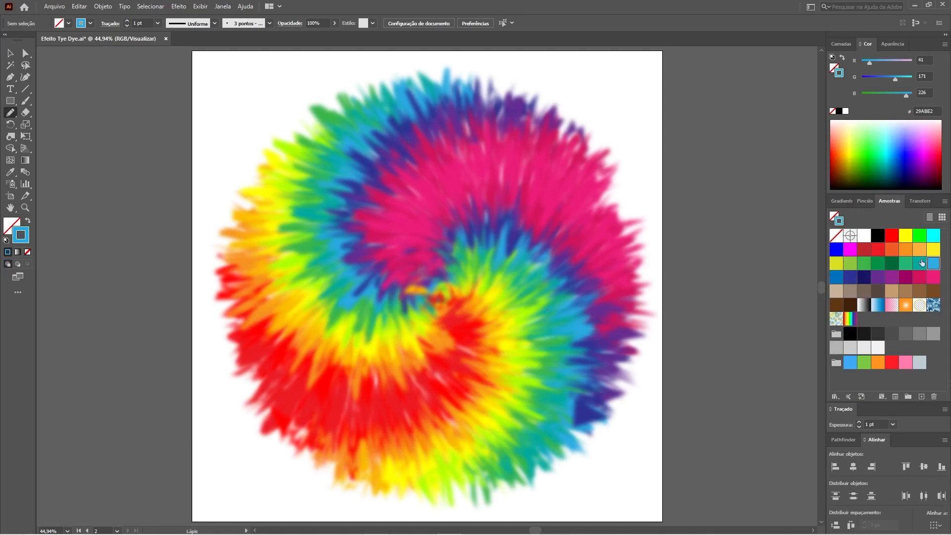
pyautogui.click(850, 276)
pyautogui.moveTo(448, 267)
pyautogui.mouseDown()
pyautogui.moveTo(499, 250)
pyautogui.moveTo(550, 269)
pyautogui.moveTo(577, 316)
pyautogui.moveTo(582, 355)
pyautogui.moveTo(565, 420)
pyautogui.mouseUp()
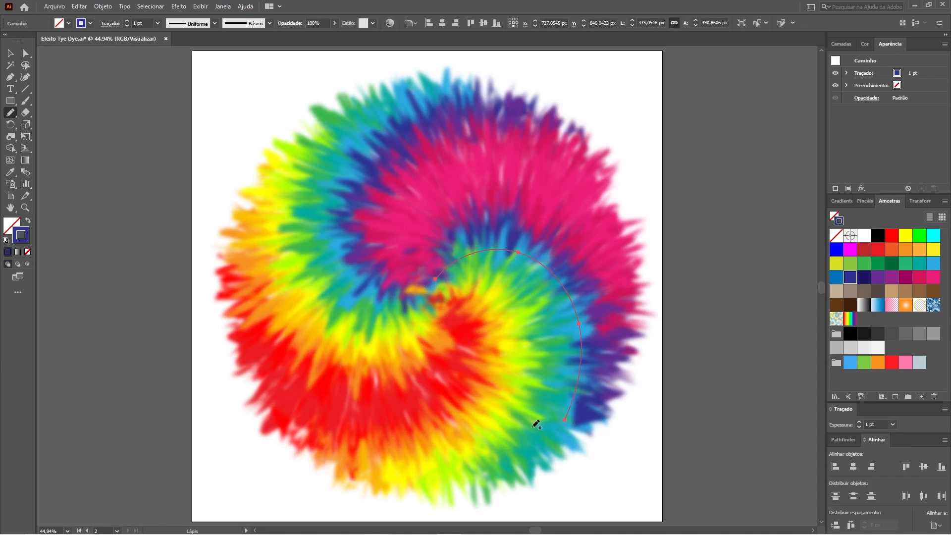
# Step: Move the curve's lower end point about 30 px right and 29 px down to reach the spiral's outer edge
pyautogui.click(25, 53)
pyautogui.moveTo(566, 422); pyautogui.dragTo(577, 432)
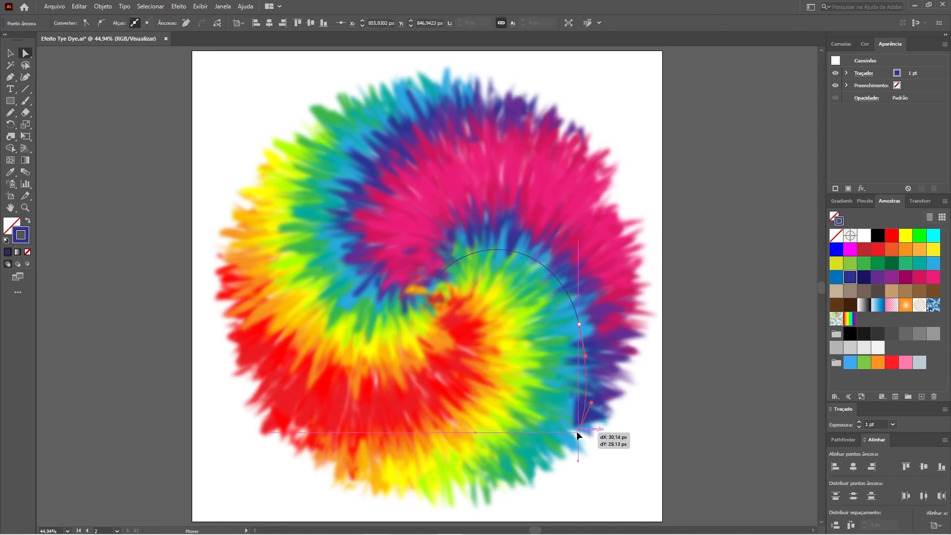
pyautogui.press('v')
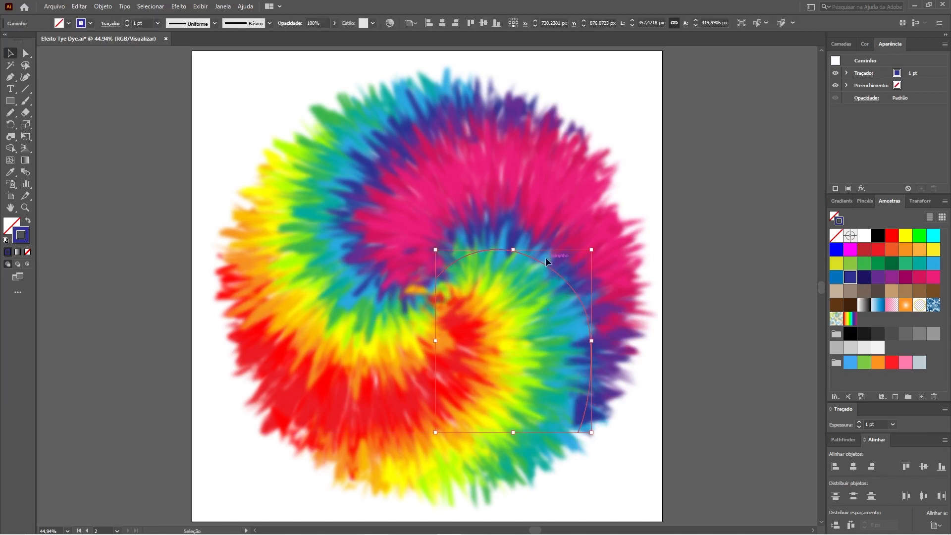
# Step: Open the Aquarela_artística brush library and apply its third watercolour brush to the dark blue curve
pyautogui.moveTo(860, 201)
pyautogui.mouseDown()
pyautogui.moveTo(756, 207)
pyautogui.moveTo(692, 188)
pyautogui.mouseUp()
pyautogui.click(789, 188)
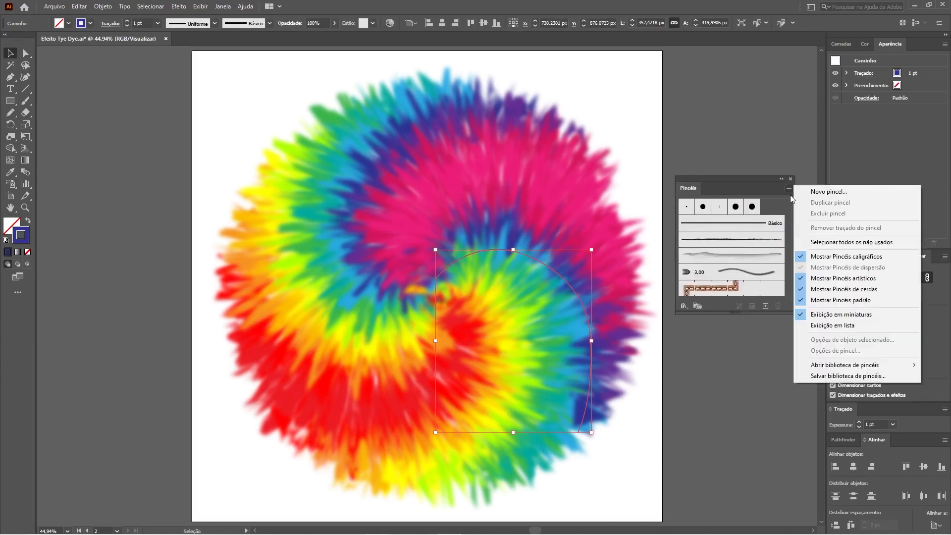
pyautogui.moveTo(827, 368)
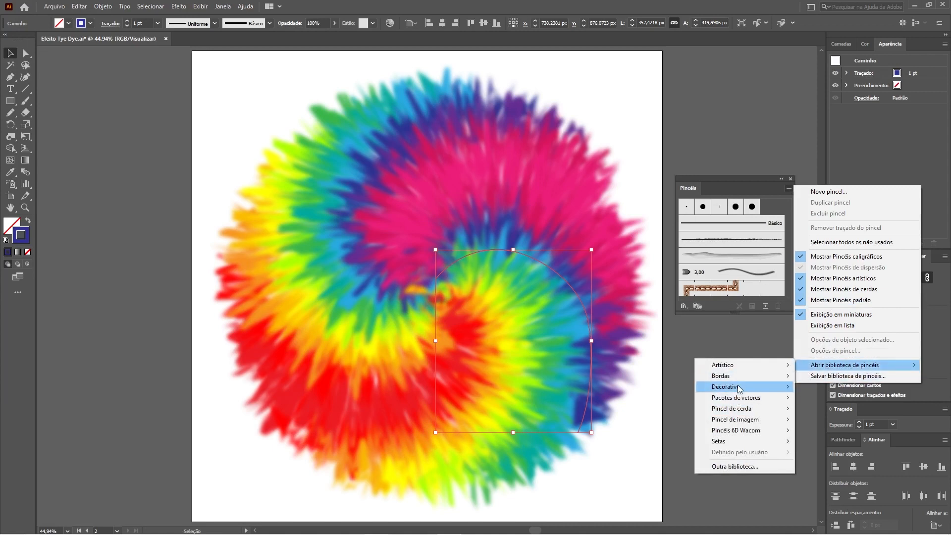
pyautogui.moveTo(728, 370)
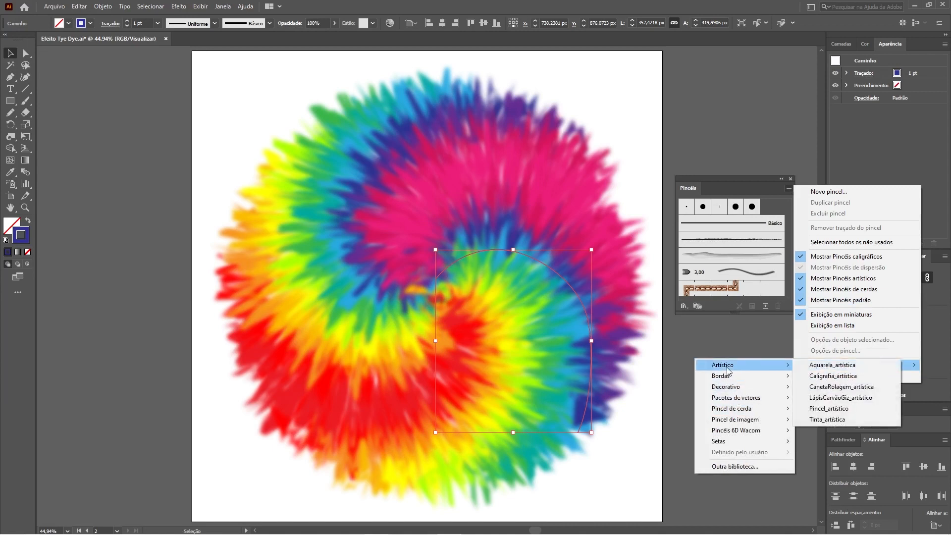
pyautogui.click(861, 369)
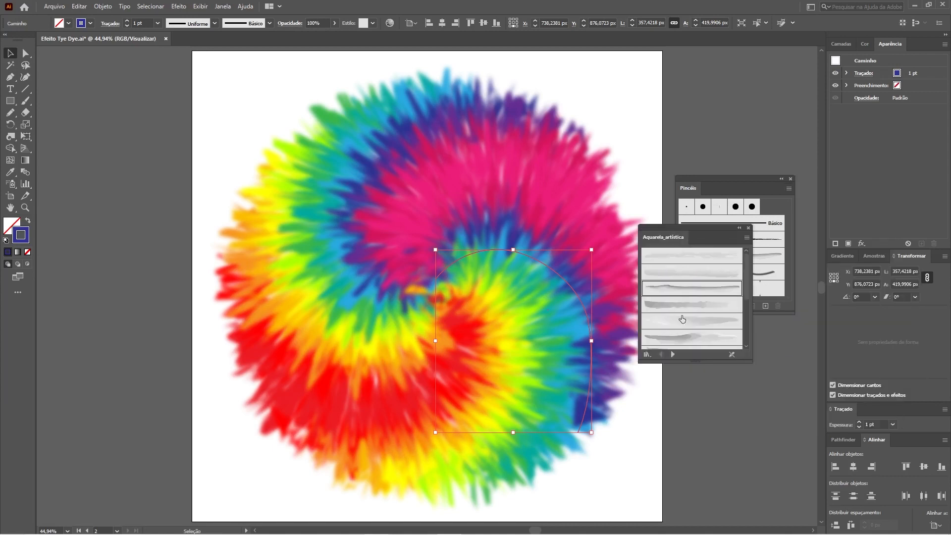
pyautogui.click(698, 289)
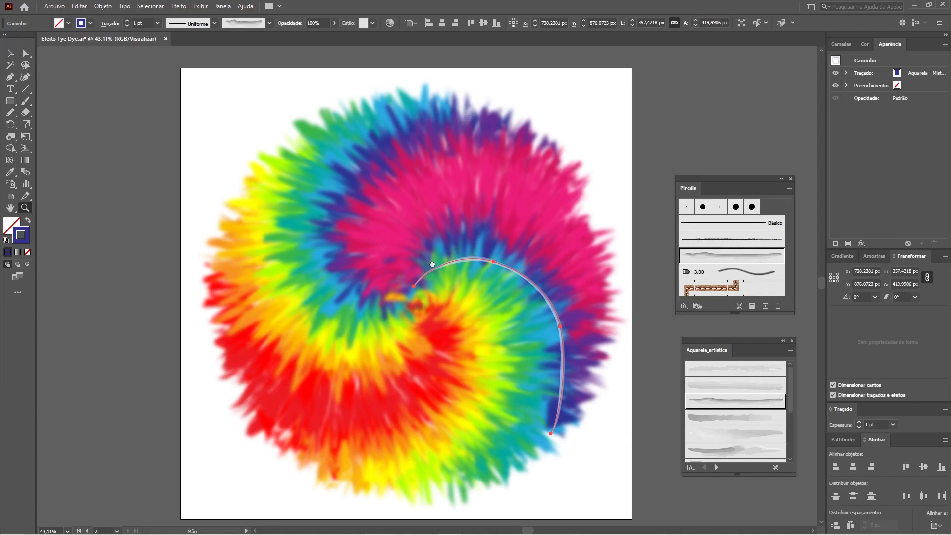
# Step: Apply a Roughen effect to the watercolour curve with 8% relative size, detail 10 per inch and corner points
pyautogui.moveTo(433, 264); pyautogui.dragTo(413, 242)
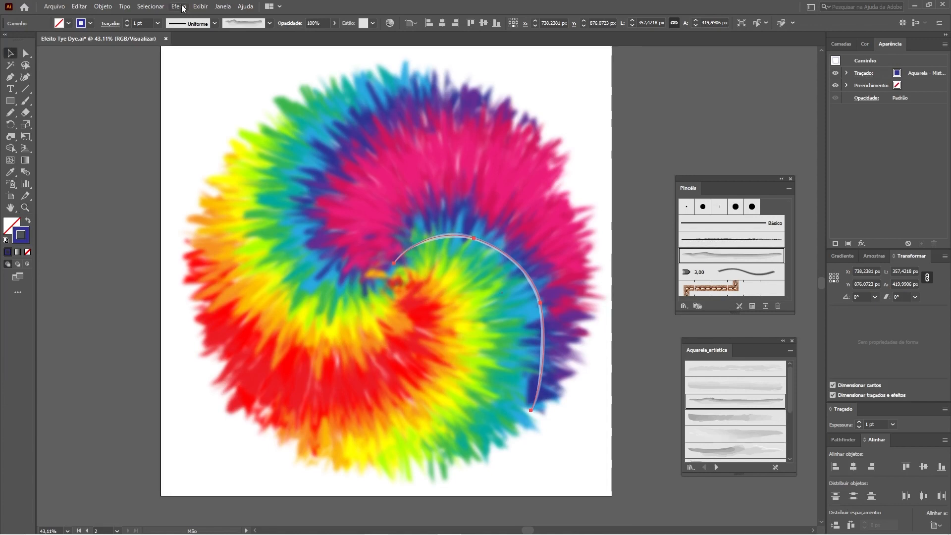
pyautogui.click(182, 9)
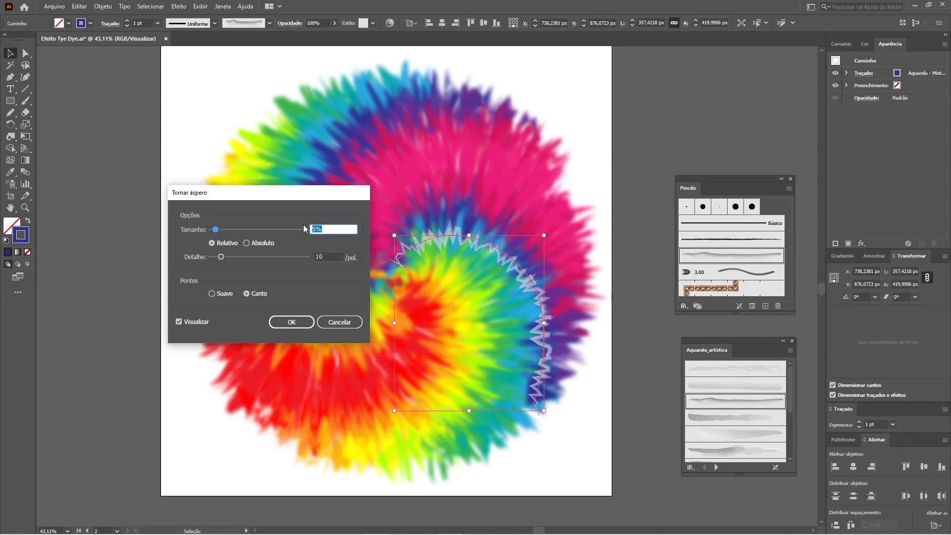
pyautogui.write('8')
pyautogui.click(323, 256)
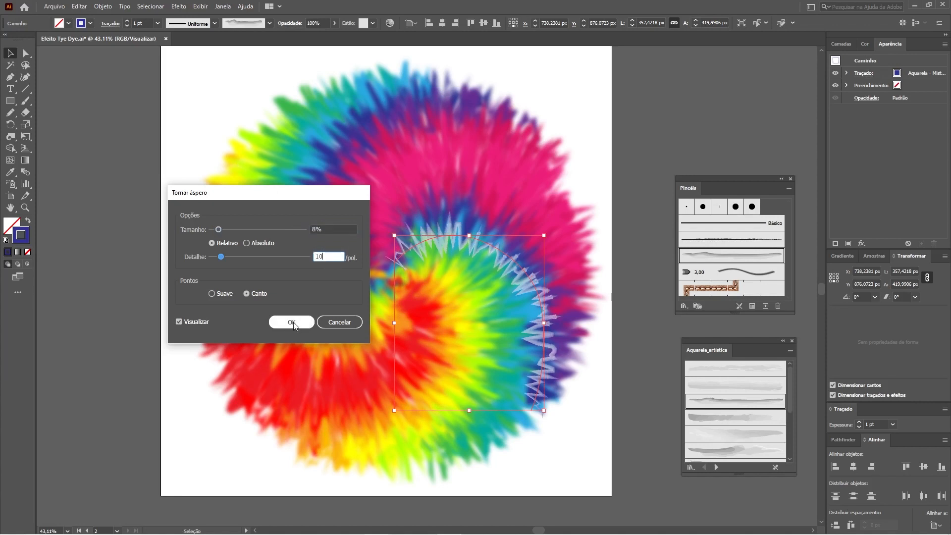
pyautogui.click(292, 323)
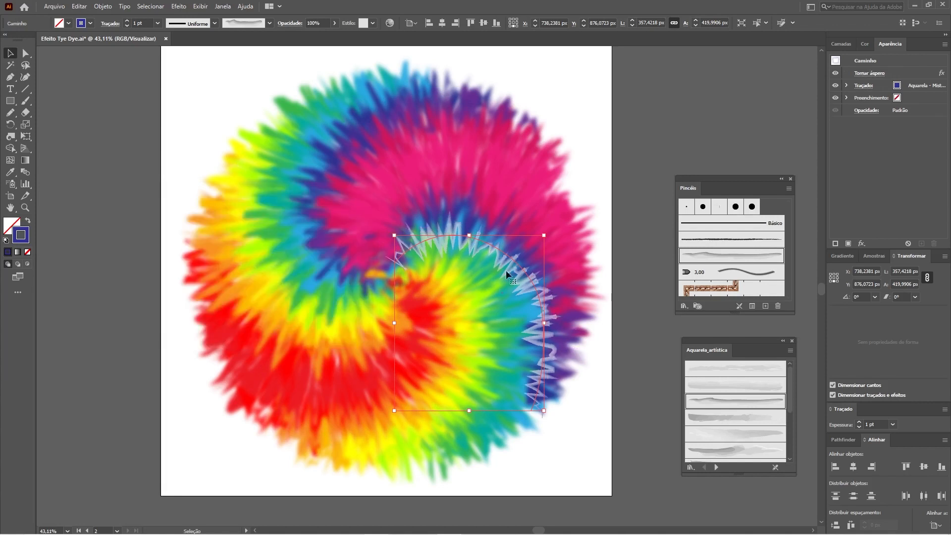
# Step: Expand the roughened curve's appearance and replace the resulting shapes' fills with dark blue #2E3192
pyautogui.click(103, 7)
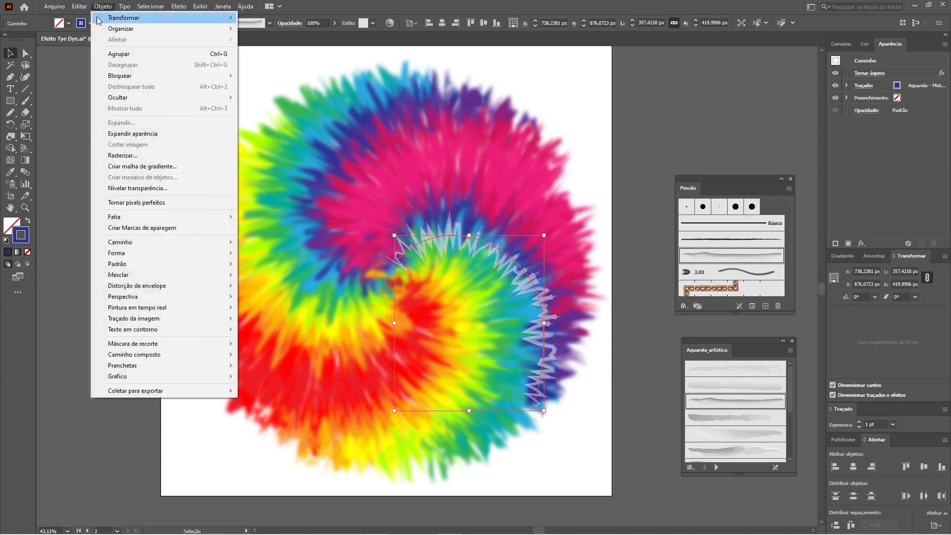
pyautogui.click(156, 134)
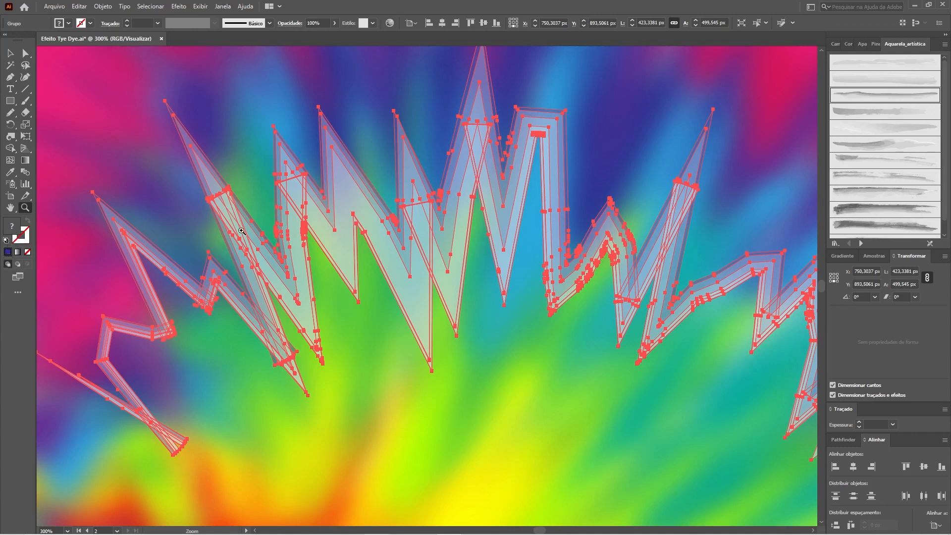
pyautogui.click(28, 251)
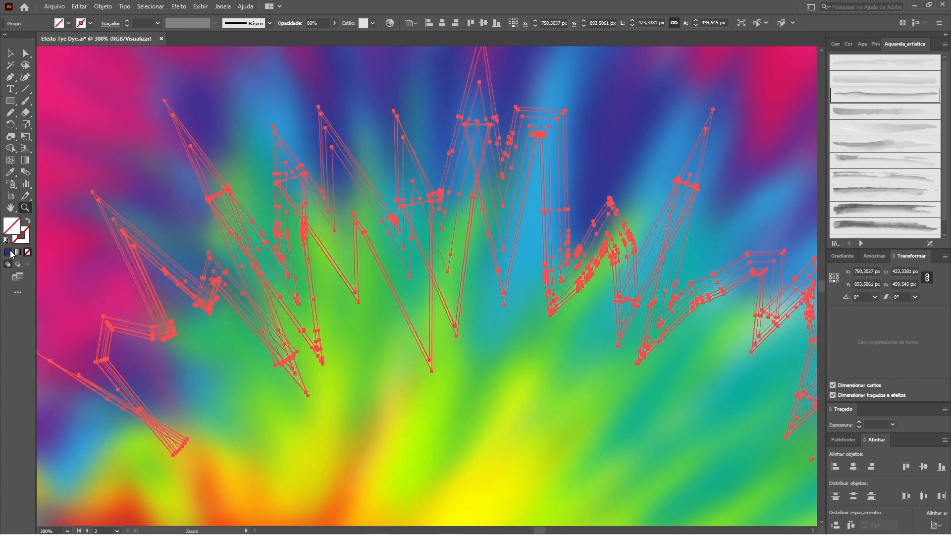
pyautogui.click(11, 253)
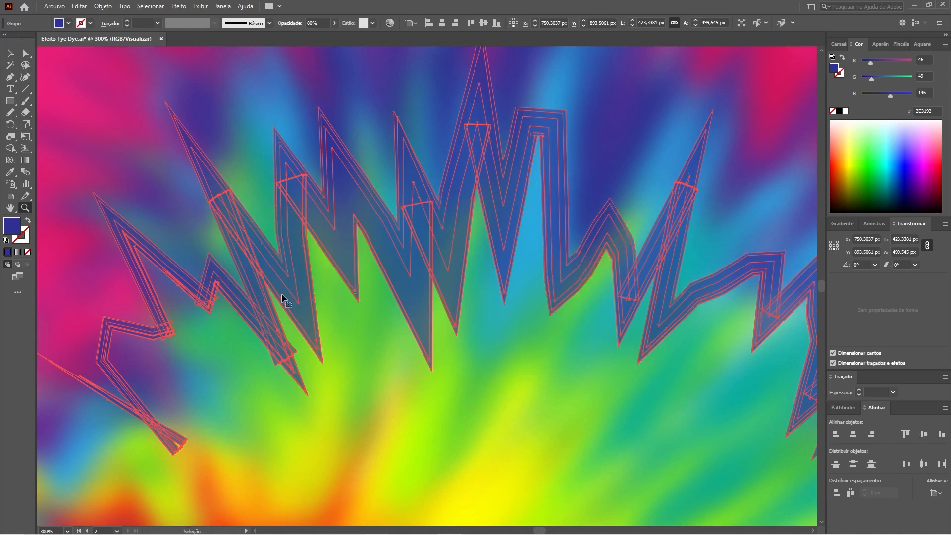
# Step: Apply another Roughen effect to the expanded dark blue shapes to break up their edges further
pyautogui.hotkey('ctrl', '-')
pyautogui.hotkey('ctrl', '-')
pyautogui.hotkey('ctrl', '-')
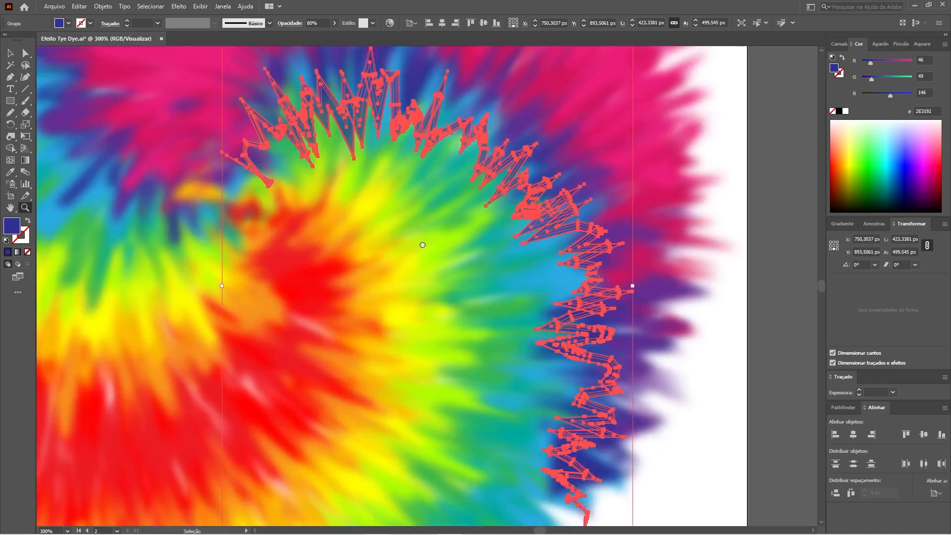
pyautogui.moveTo(269, 101); pyautogui.dragTo(359, 252)
pyautogui.moveTo(477, 254); pyautogui.dragTo(523, 272)
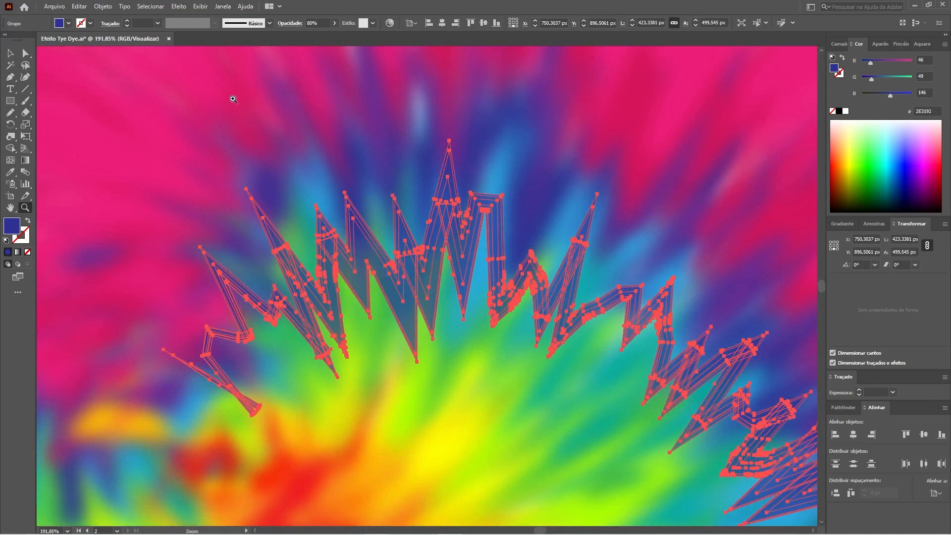
pyautogui.click(179, 7)
pyautogui.moveTo(223, 104)
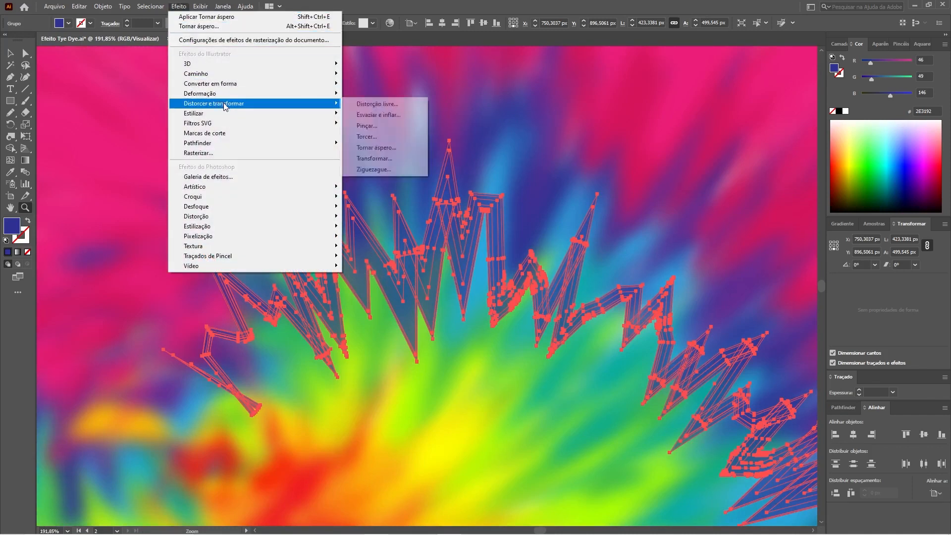
pyautogui.click(386, 149)
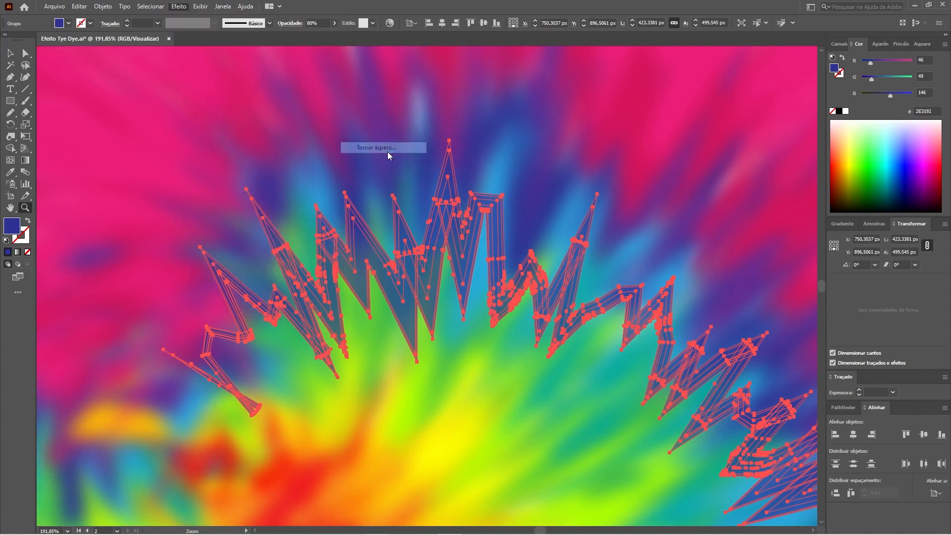
pyautogui.moveTo(292, 194); pyautogui.dragTo(576, 159)
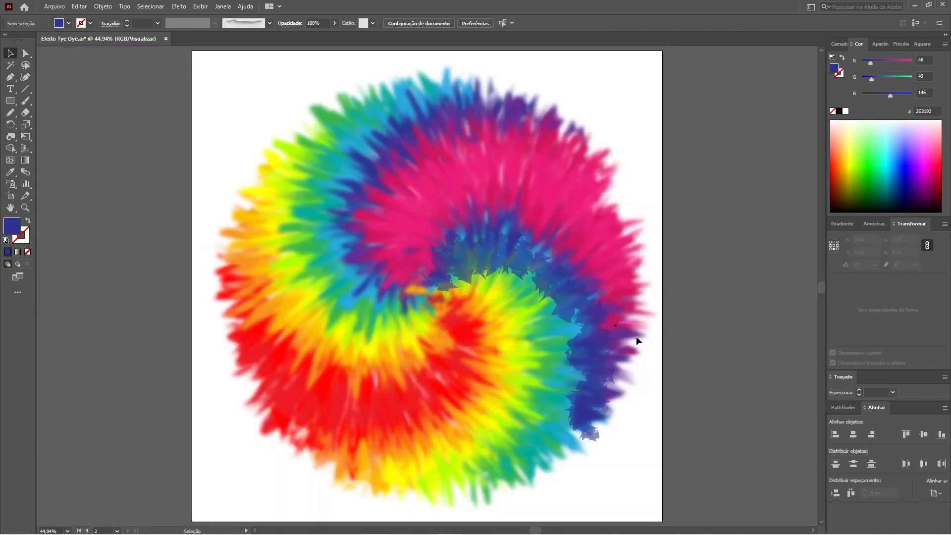
# Step: Set the blending mode of the roughened dark blue watercolour group to Multiply (Multiplicar)
pyautogui.click(551, 289)
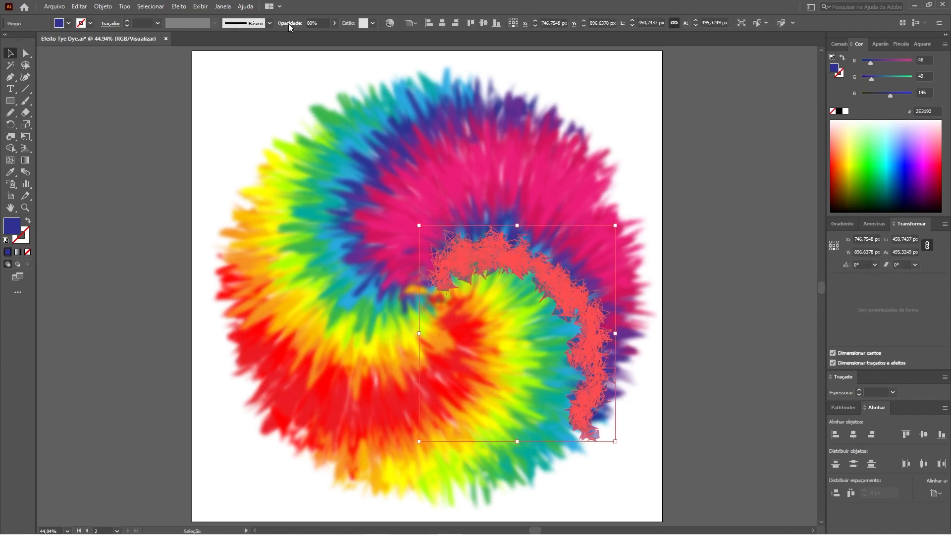
pyautogui.click(289, 22)
pyautogui.click(208, 39)
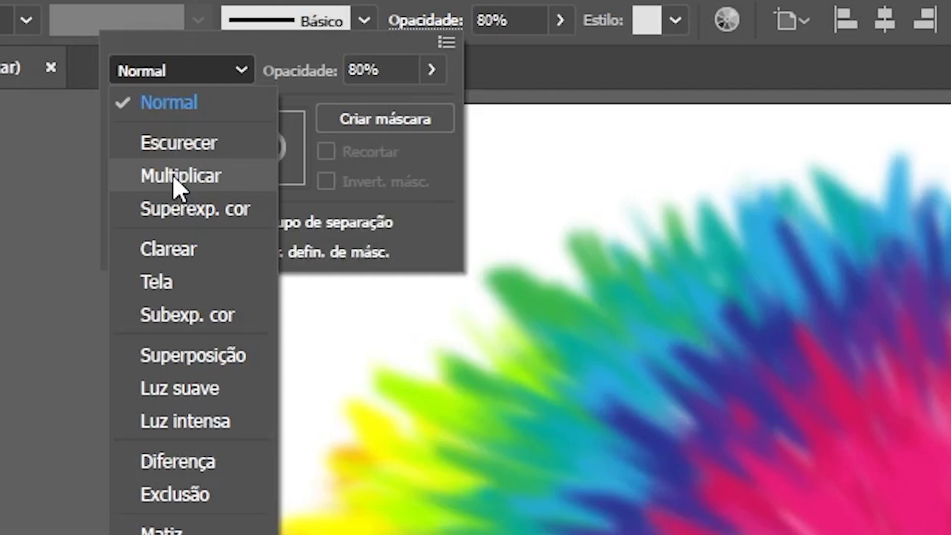
pyautogui.click(176, 186)
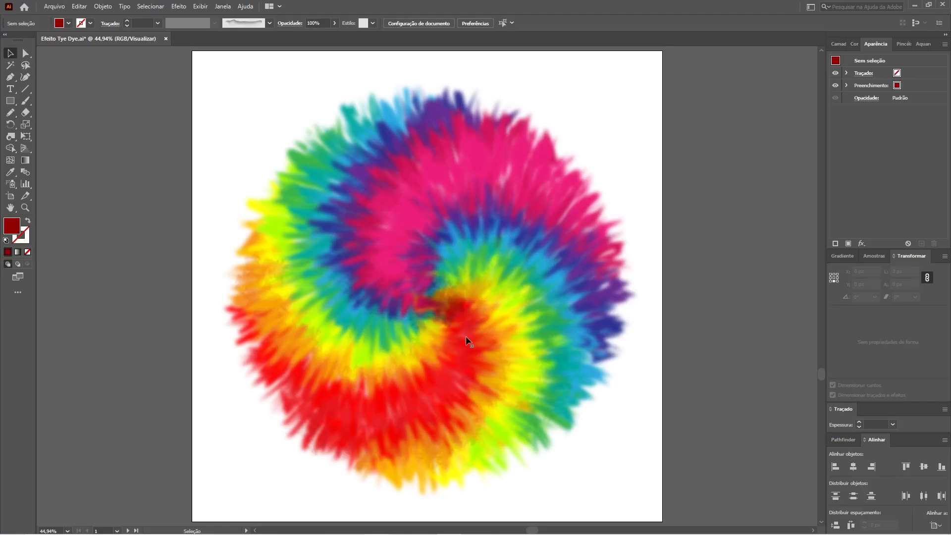
# Step: Examine the Gaussian blur settings and close-up appearance of the dark red watercolour overlay on the finished tie-dye example
pyautogui.click(416, 146)
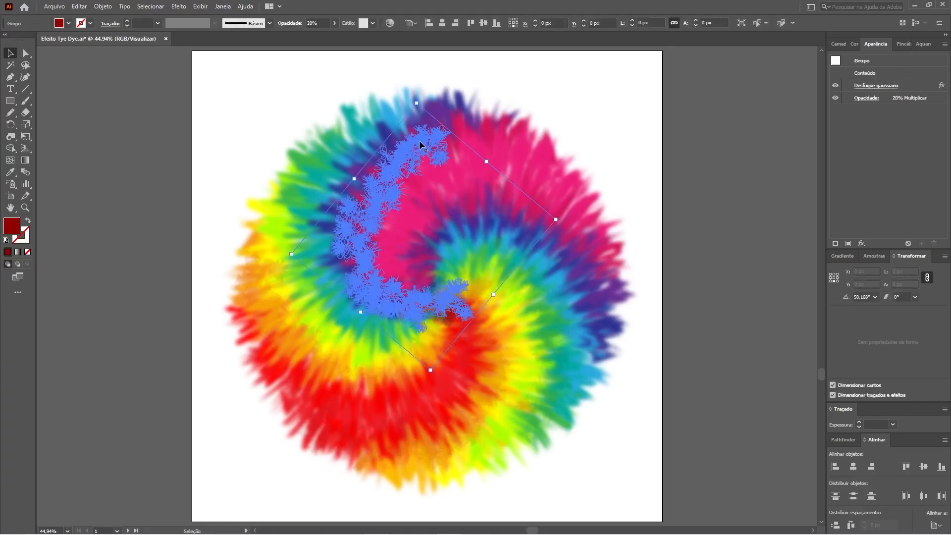
pyautogui.click(898, 87)
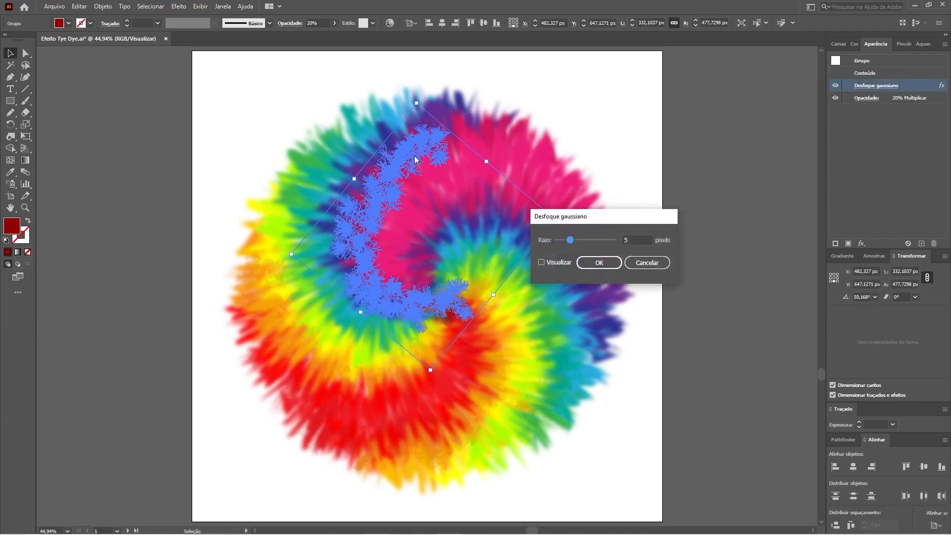
pyautogui.click(635, 264)
pyautogui.press('z')
pyautogui.moveTo(397, 172); pyautogui.dragTo(562, 181)
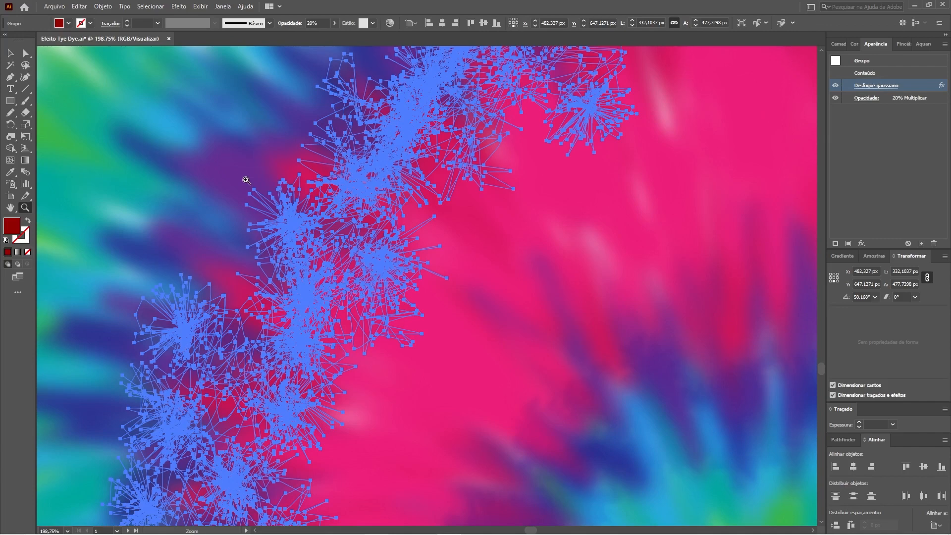
pyautogui.hotkey('ctrl', '0')
pyautogui.press('v')
pyautogui.click(222, 219)
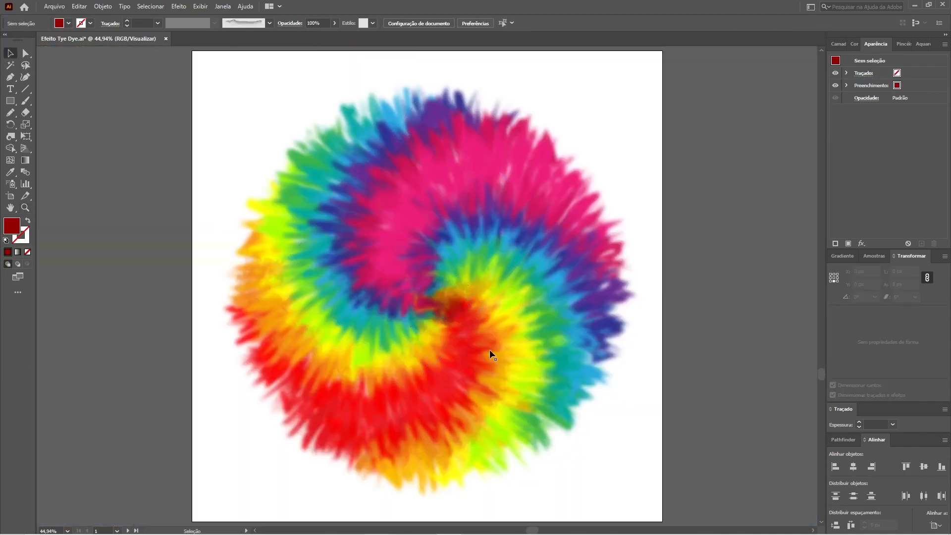
# Step: Examine the placement, fill colours and appearance of the red, dark red and green watercolour overlays across the finished artwork
pyautogui.click(489, 349)
pyautogui.click(363, 272)
pyautogui.click(272, 295)
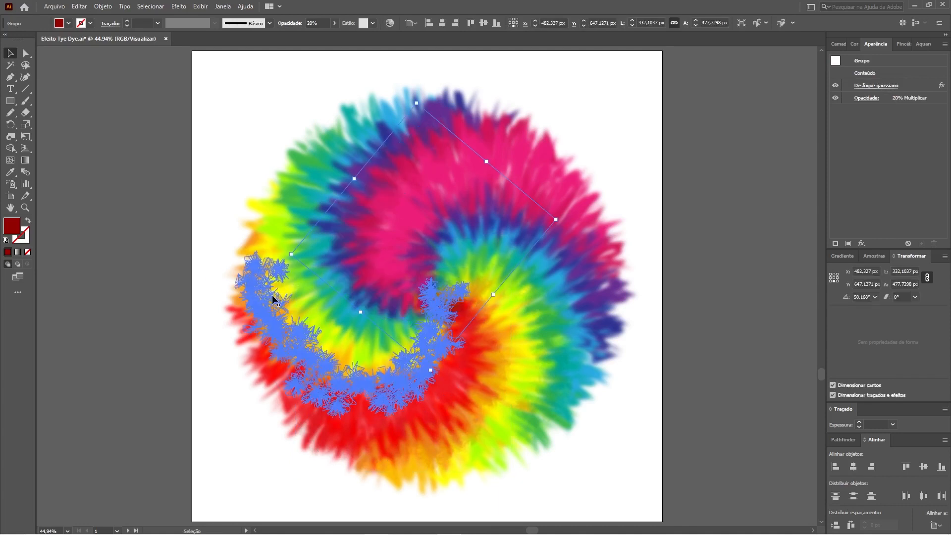
pyautogui.click(510, 301)
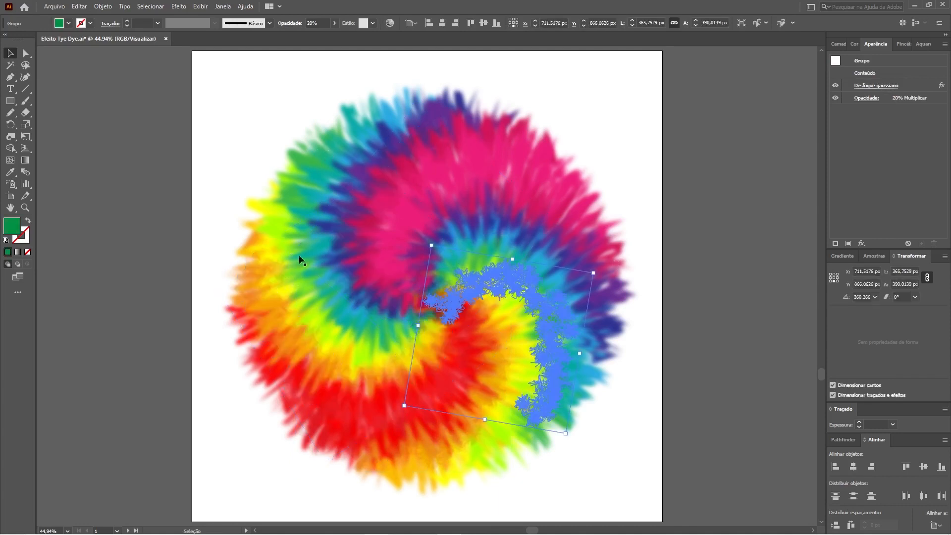
pyautogui.click(265, 281)
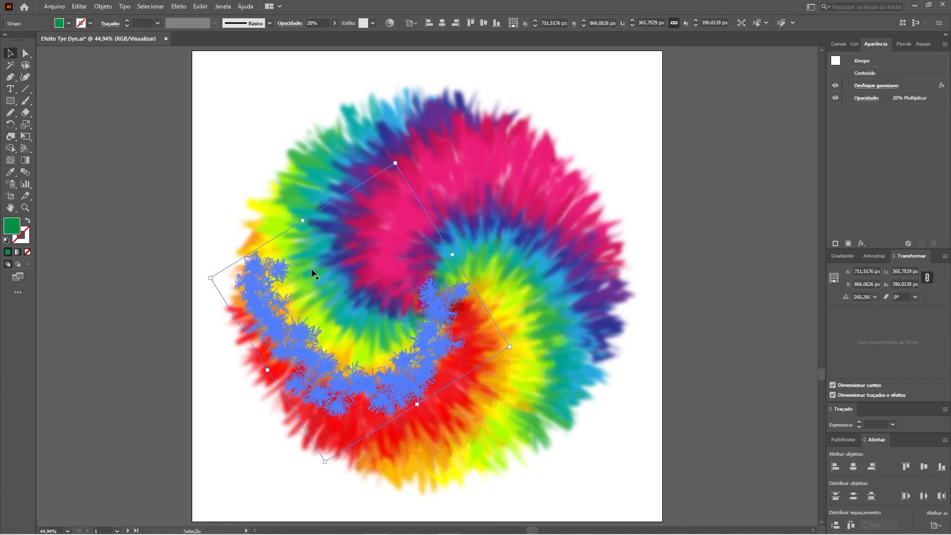
pyautogui.click(360, 238)
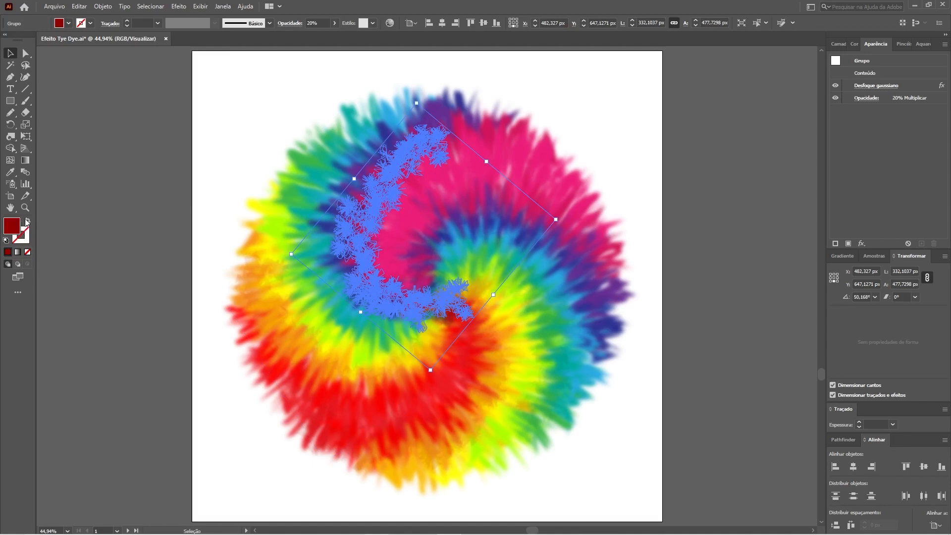
pyautogui.click(294, 351)
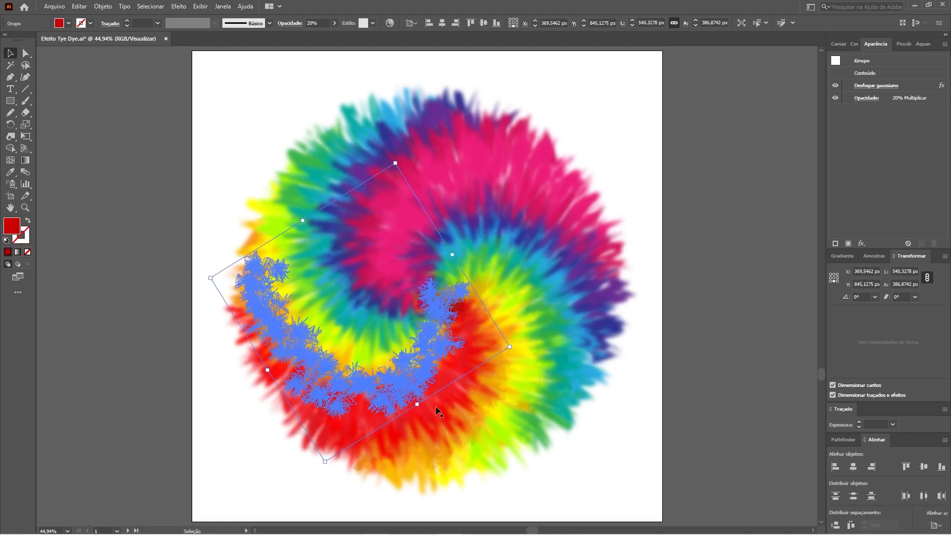
pyautogui.click(551, 358)
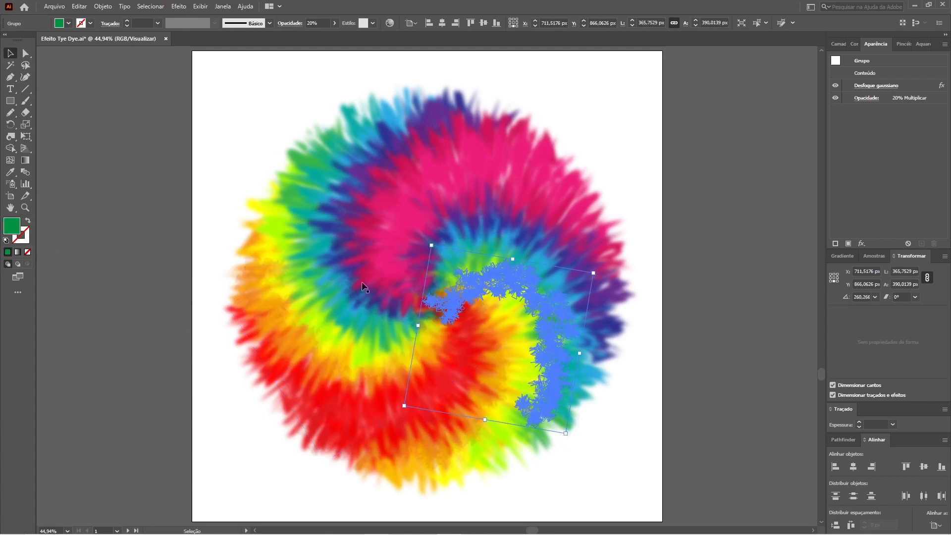
pyautogui.click(629, 364)
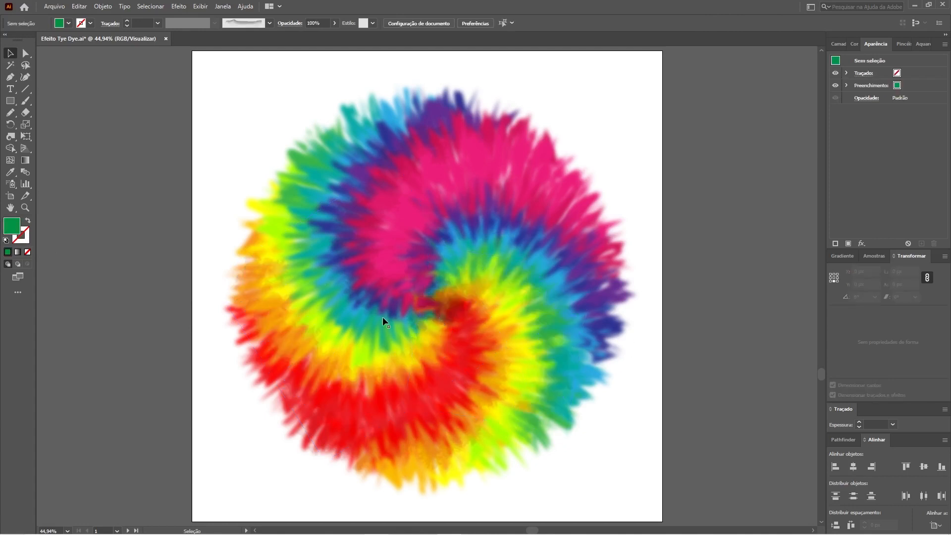
pyautogui.press('z')
pyautogui.moveTo(505, 337); pyautogui.dragTo(515, 342)
pyautogui.keyDown('alt'); pyautogui.click(515, 343); pyautogui.keyUp('alt')
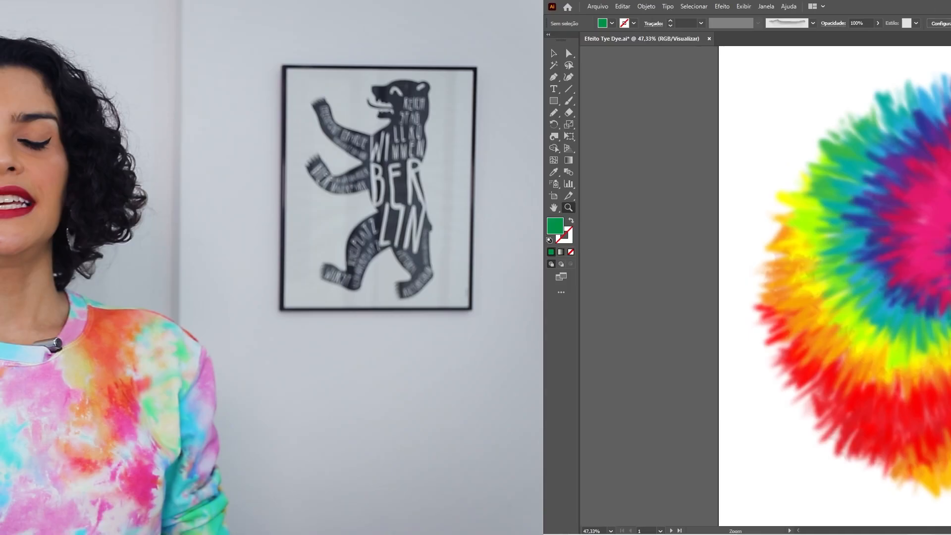